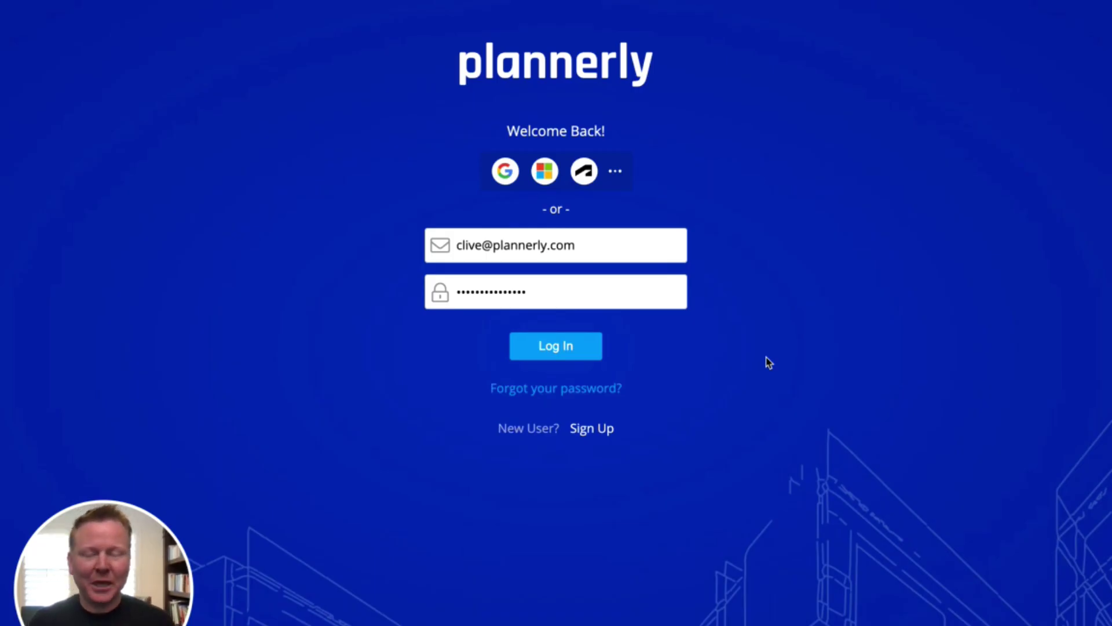
Sign in to Plannerly and start a new project in the free workspace.
left_click(539, 348)
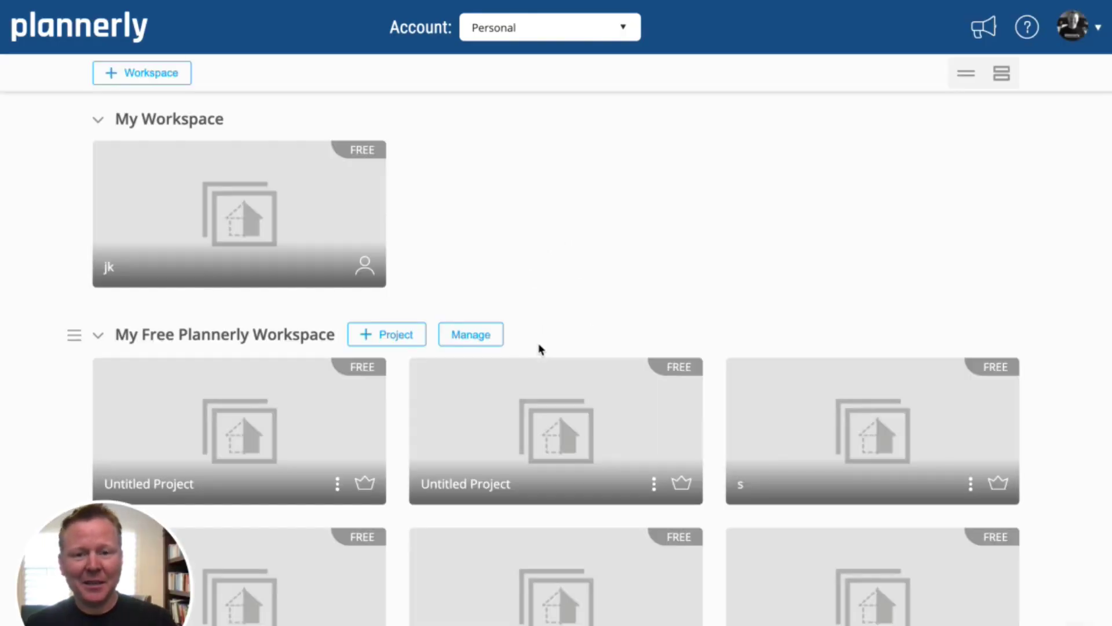
scroll(534, 189, "down", 2)
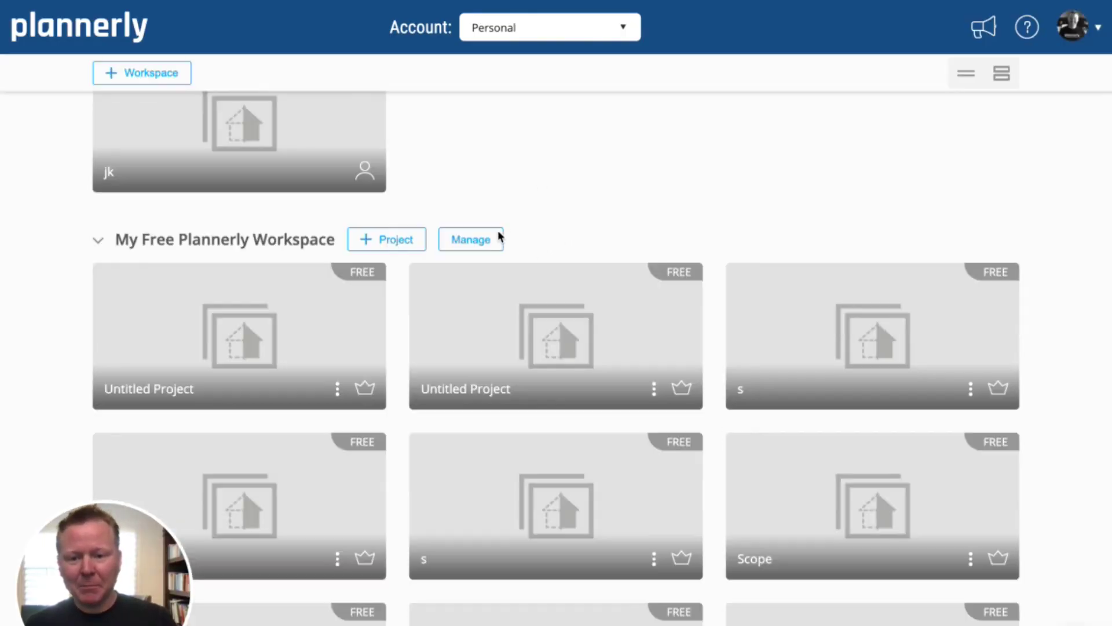
left_click(387, 235)
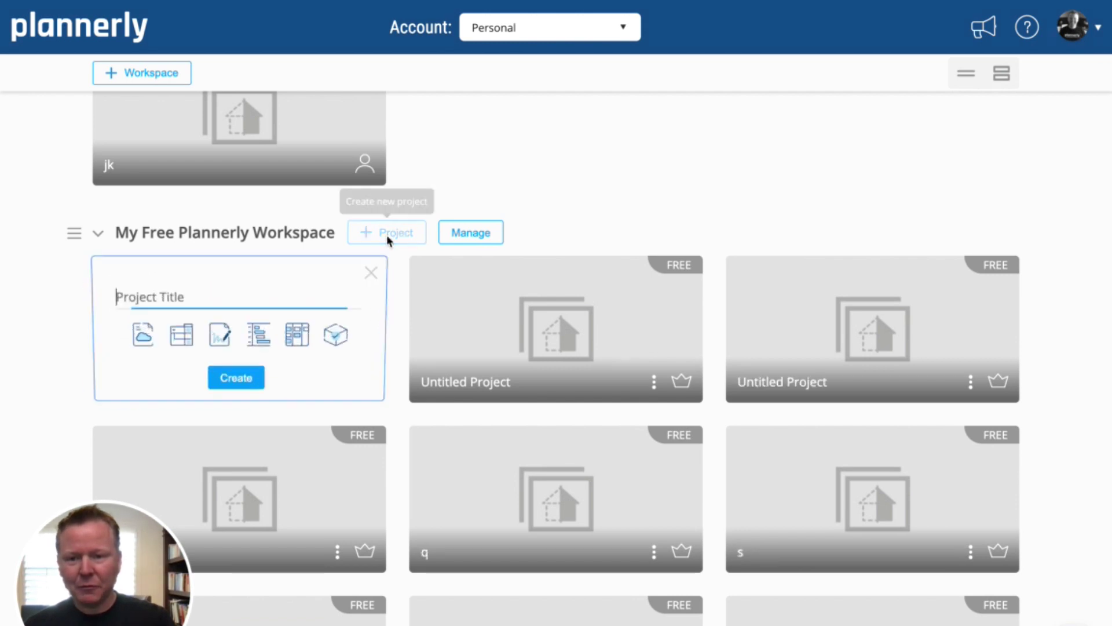
Enable the Plan and Scope modules and create the project titled 'BEP'.
left_click(154, 339)
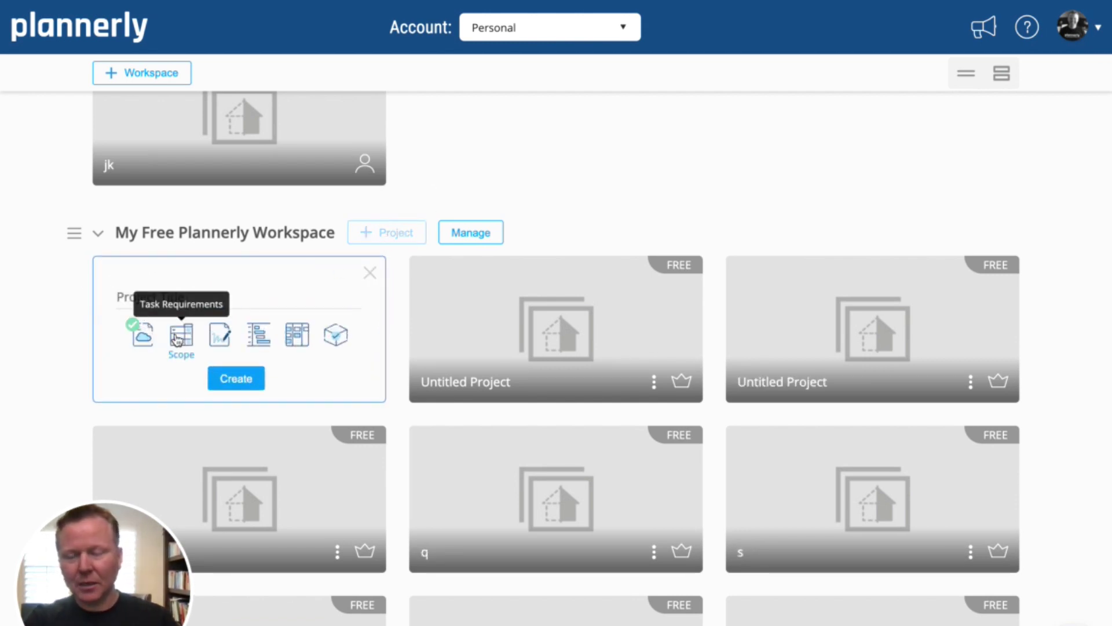
left_click(179, 337)
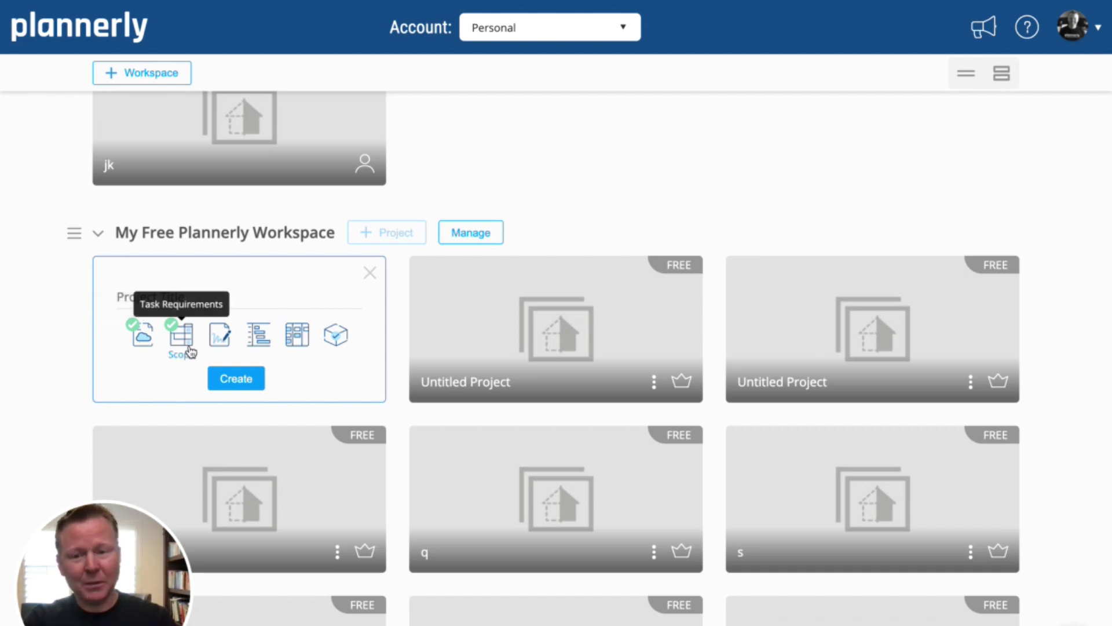
left_click(157, 290)
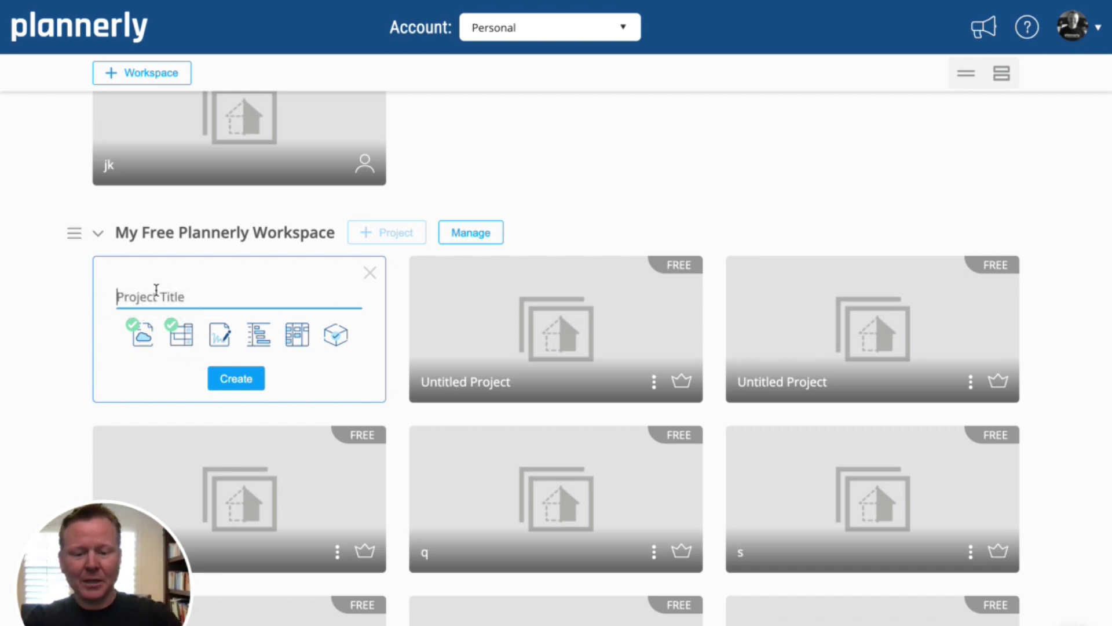
type("BEP")
left_click(225, 379)
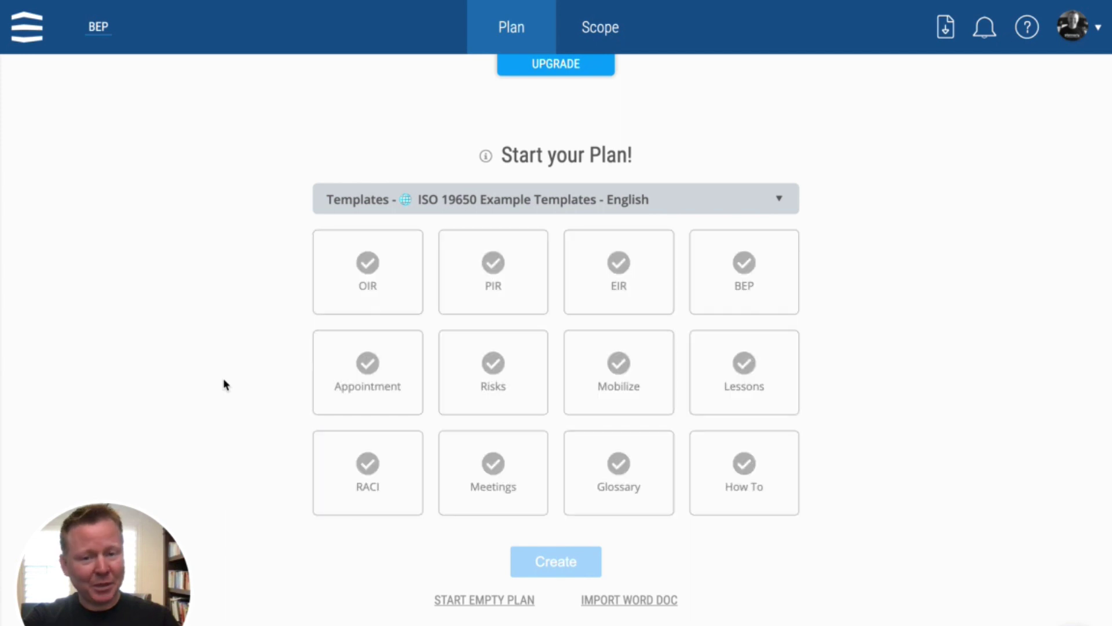
Create the plan from the BEP, Appointment and Meetings template cards.
left_click(756, 290)
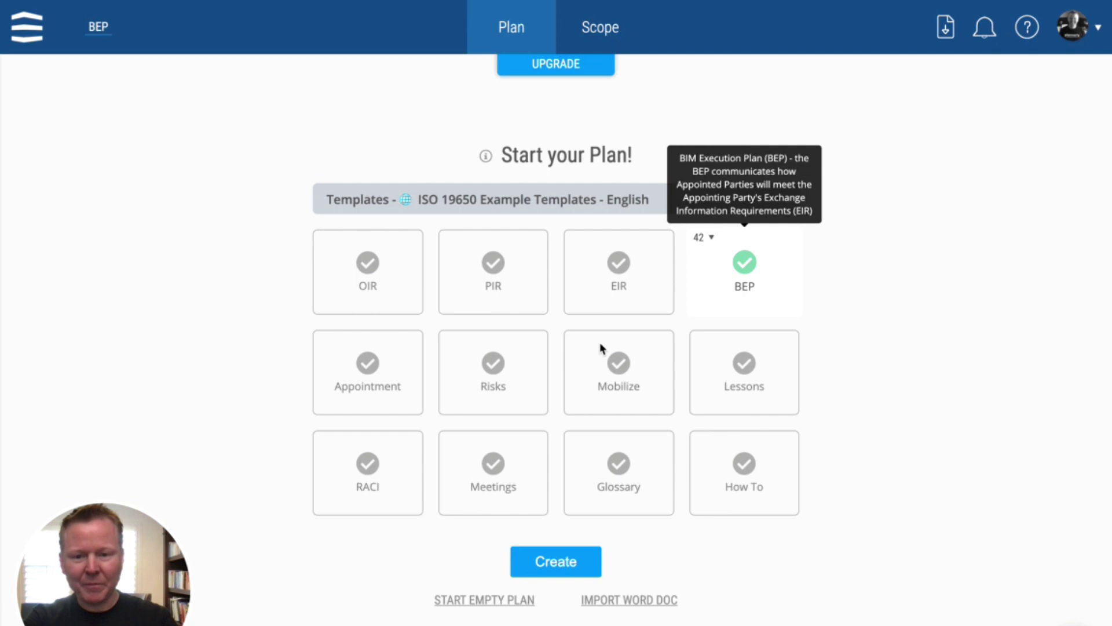
left_click(375, 382)
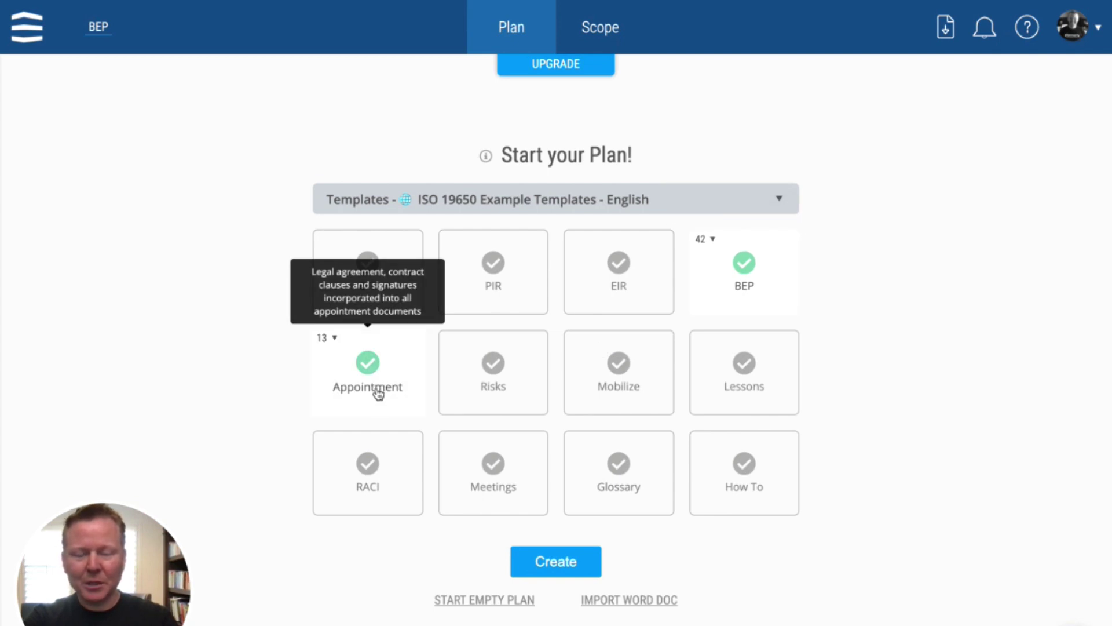
left_click(492, 490)
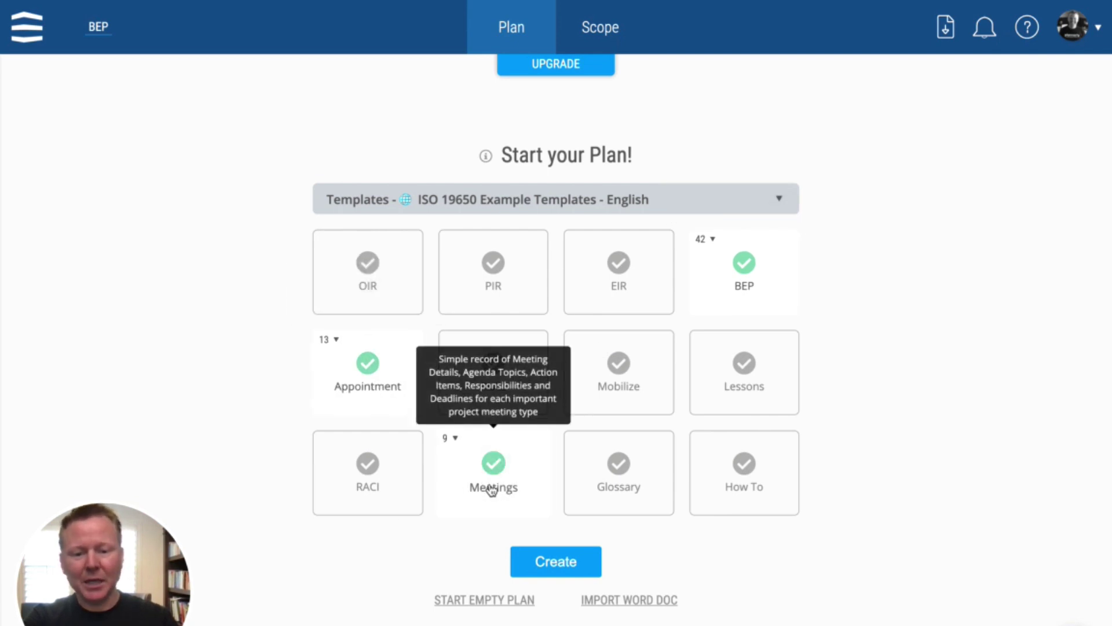
left_click(556, 563)
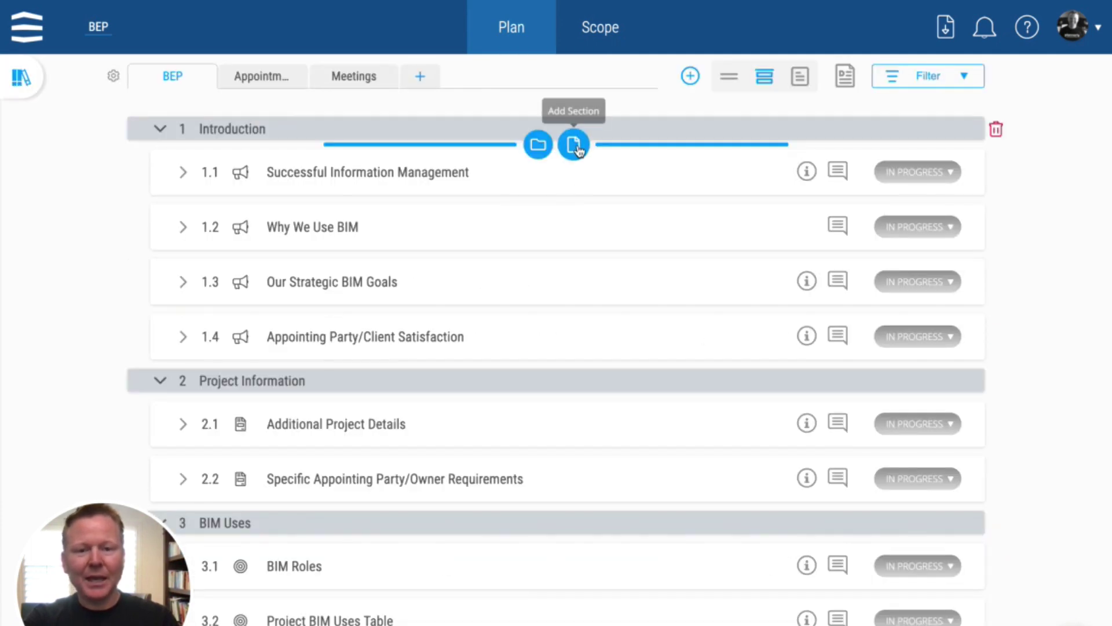
left_click(579, 237)
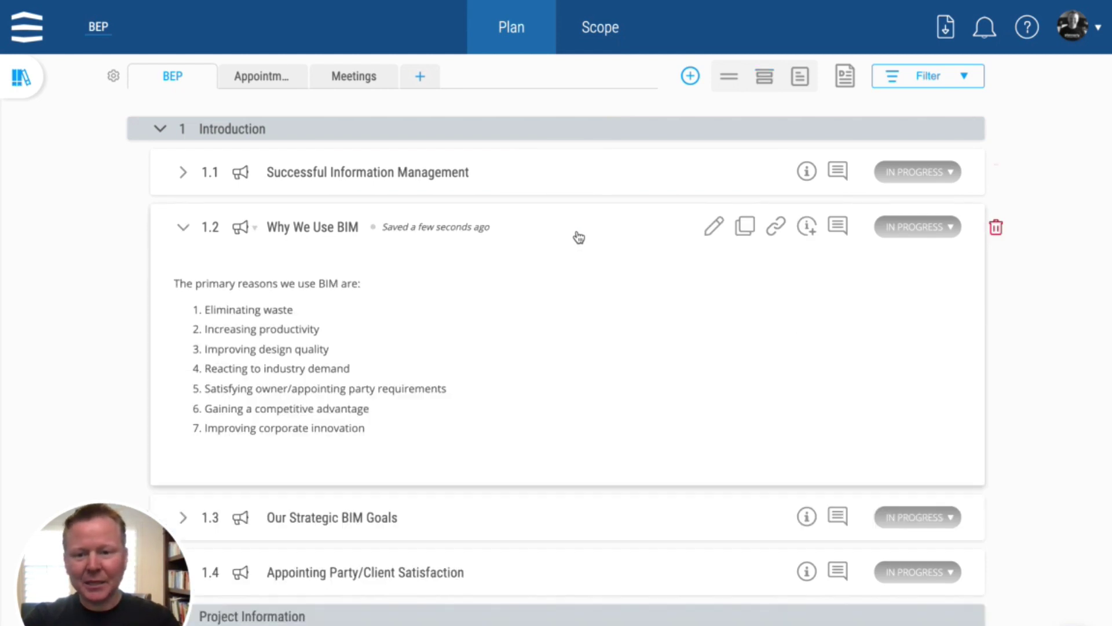
left_click(209, 325)
left_click_drag(209, 326, 365, 330)
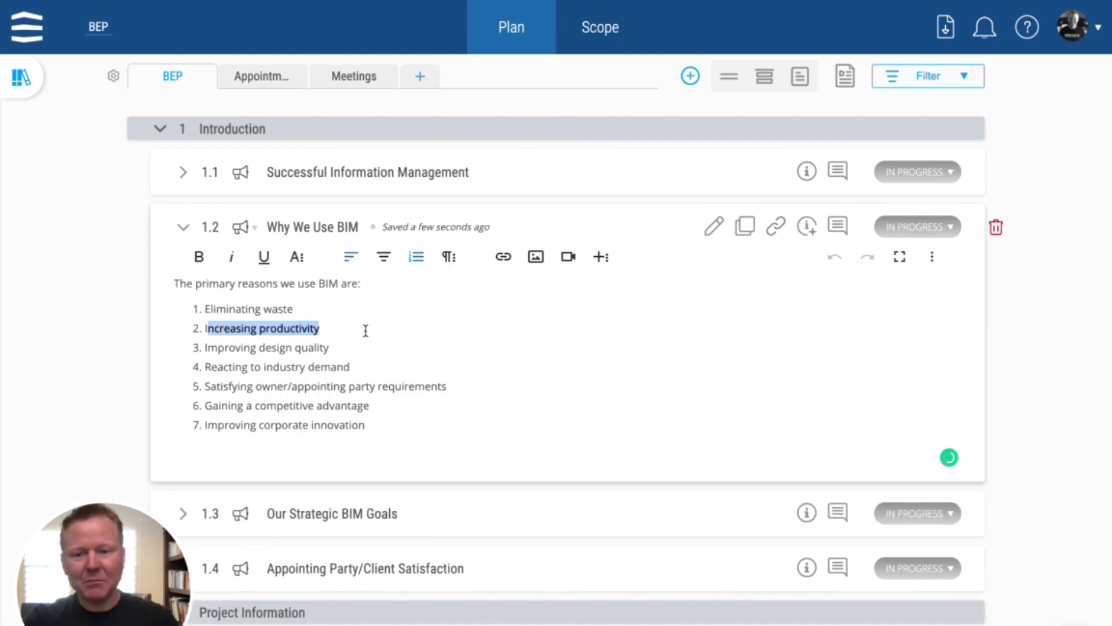
left_click(365, 330)
left_click(124, 298)
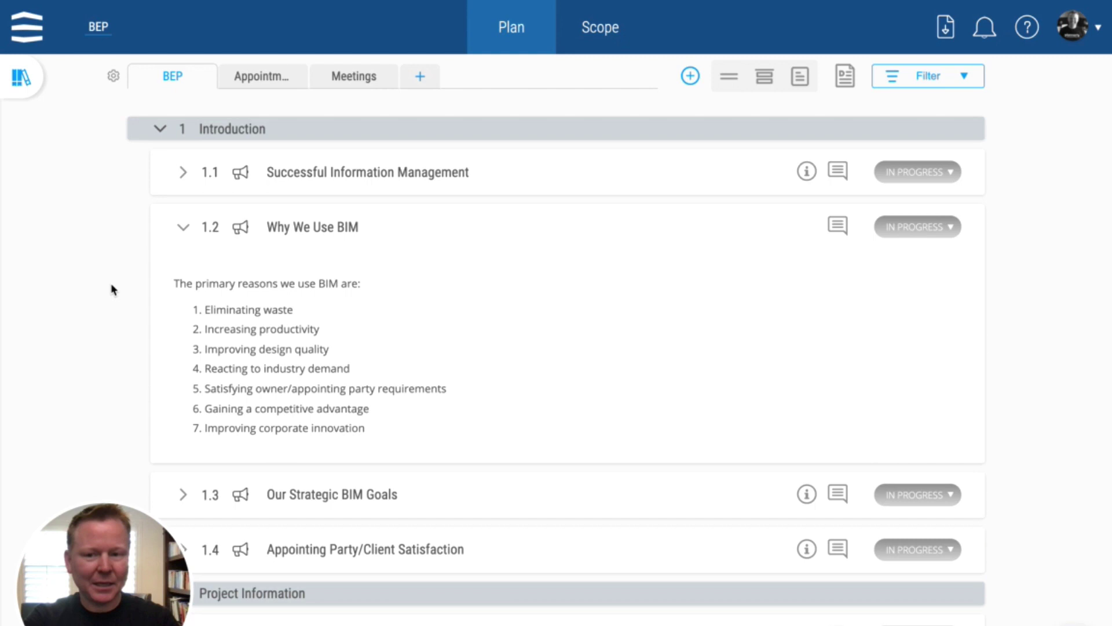
left_click(184, 230)
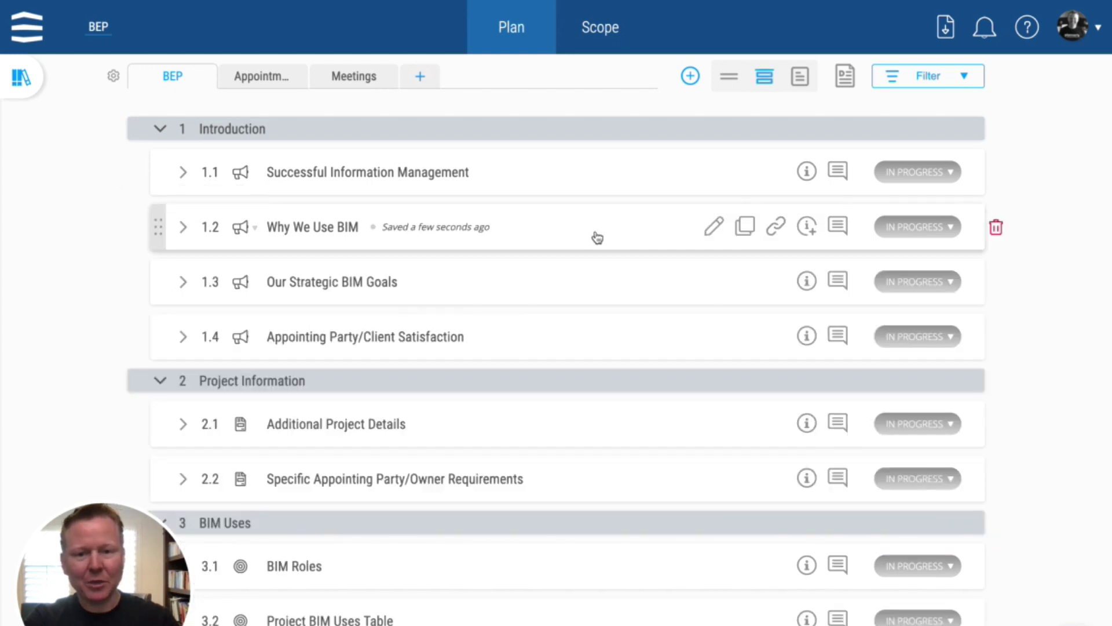
On the Scope tab, switch the template library to the Scope Template set.
left_click(612, 33)
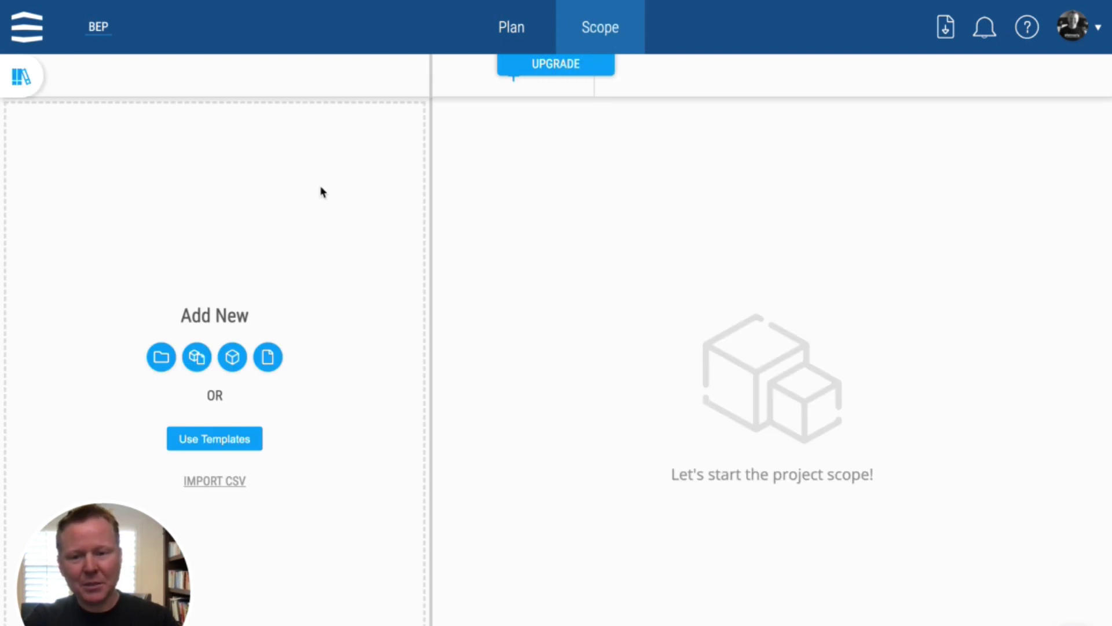
left_click(222, 442)
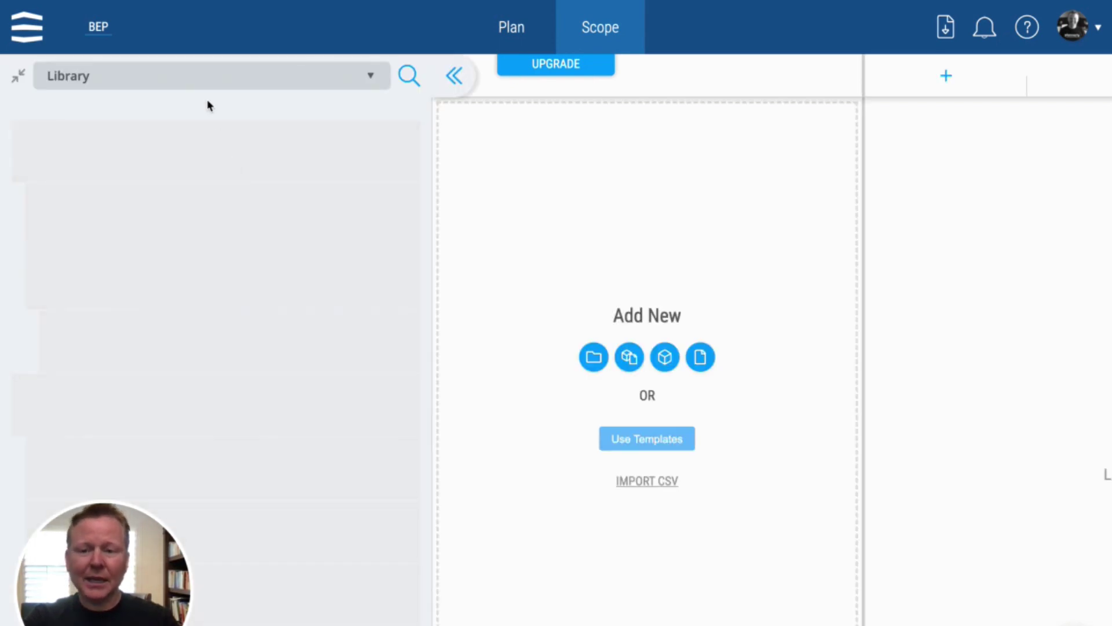
left_click(55, 158)
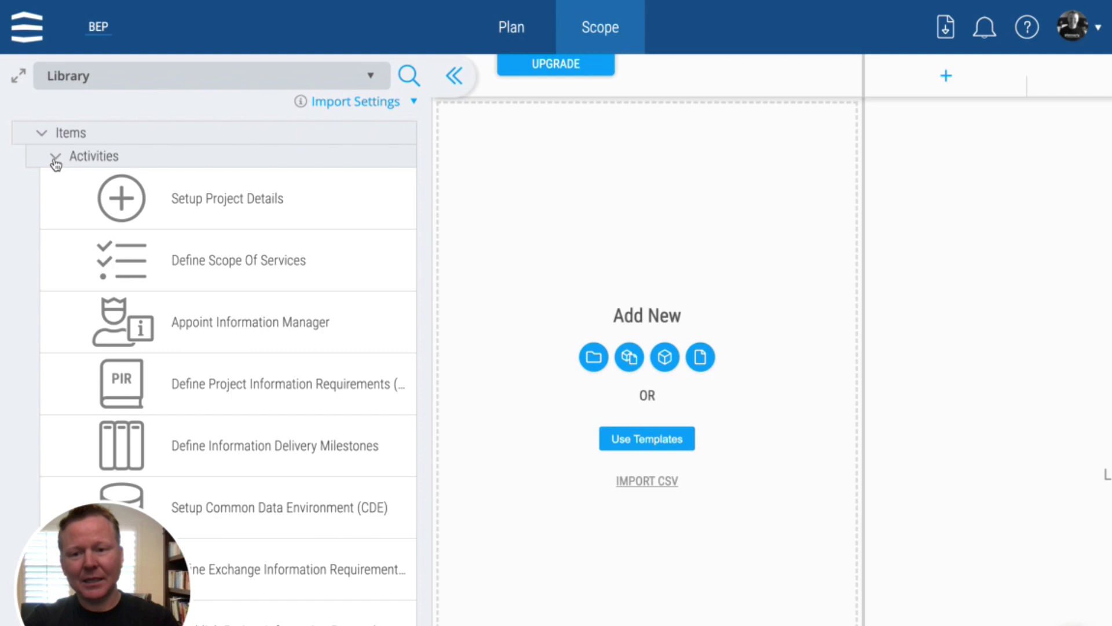
left_click(55, 158)
left_click(56, 227)
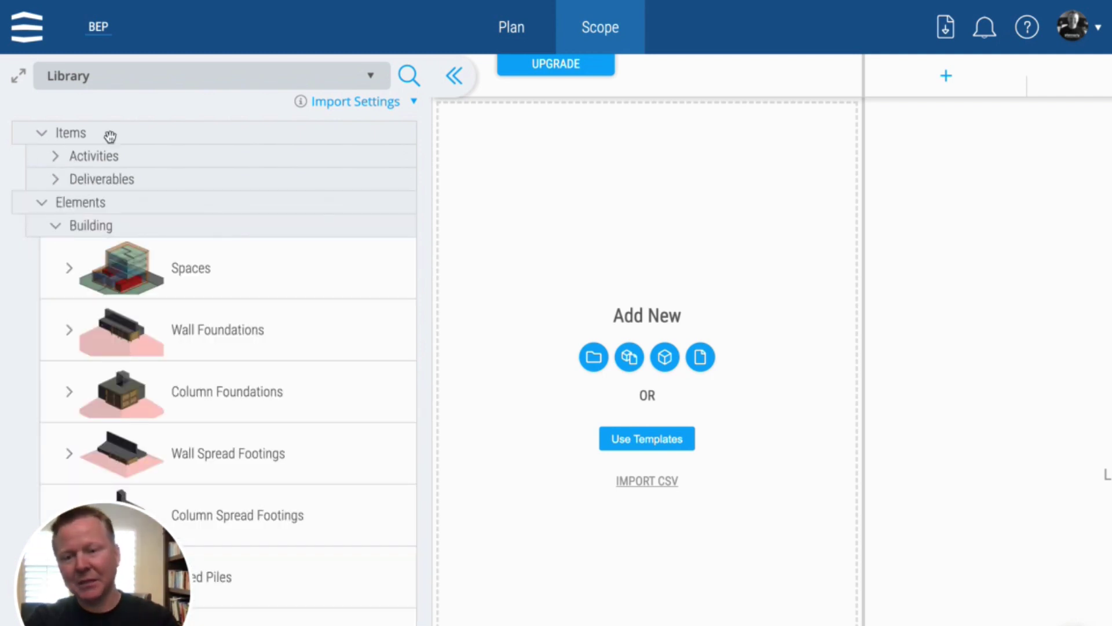
left_click(141, 87)
mouse_move(136, 136)
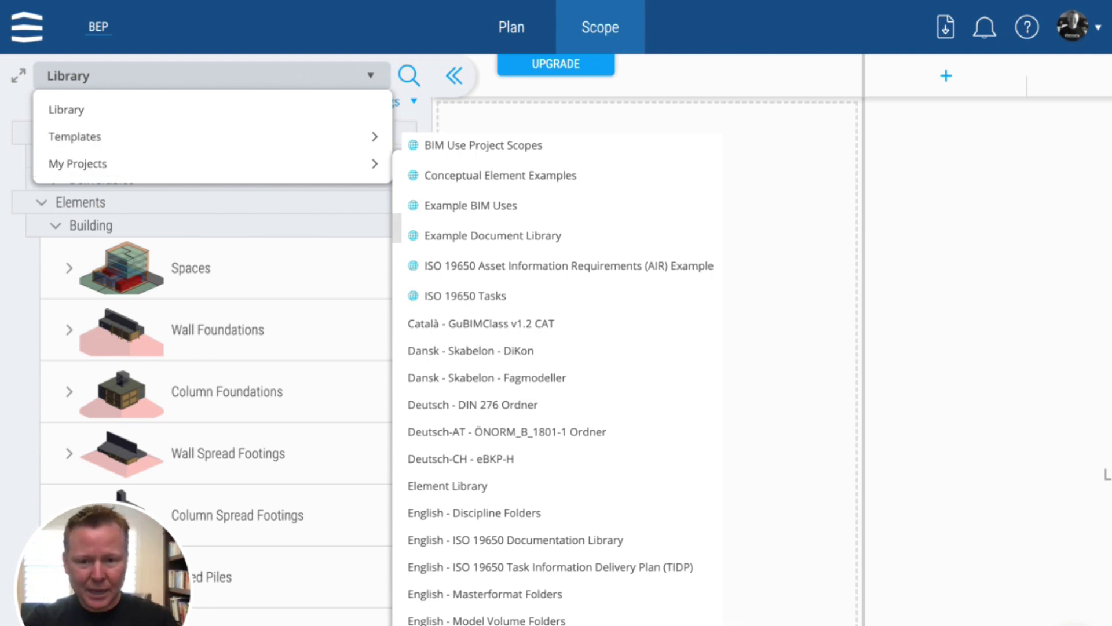
left_click(452, 231)
Import Stage 2, Stage 3 and AIM milestones, then drag ISO 19650 into the scope.
left_click(372, 105)
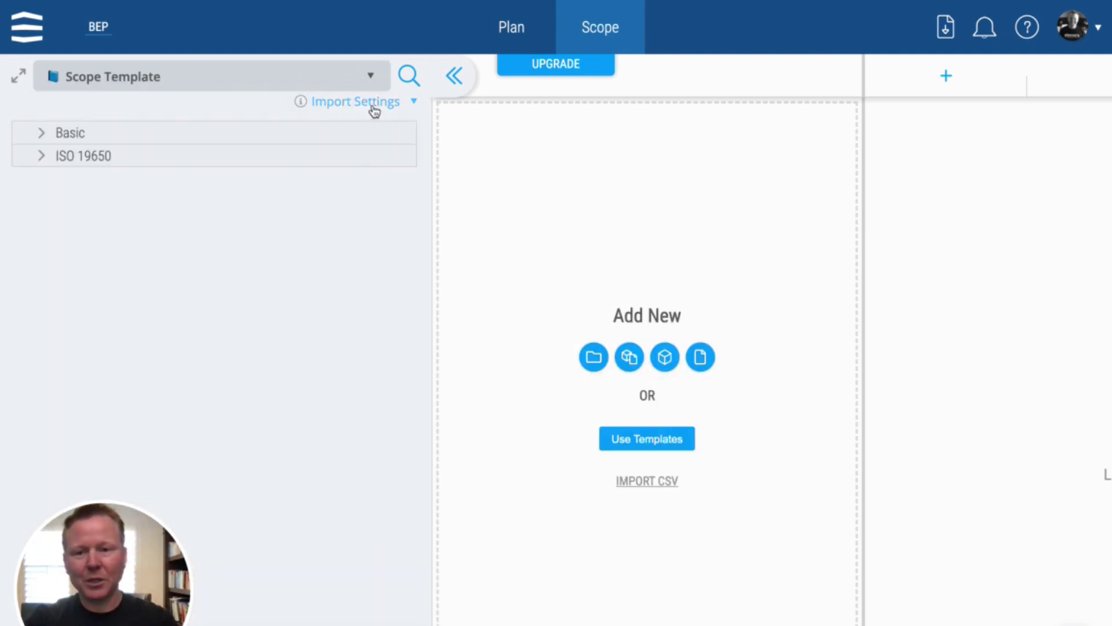
left_click(366, 162)
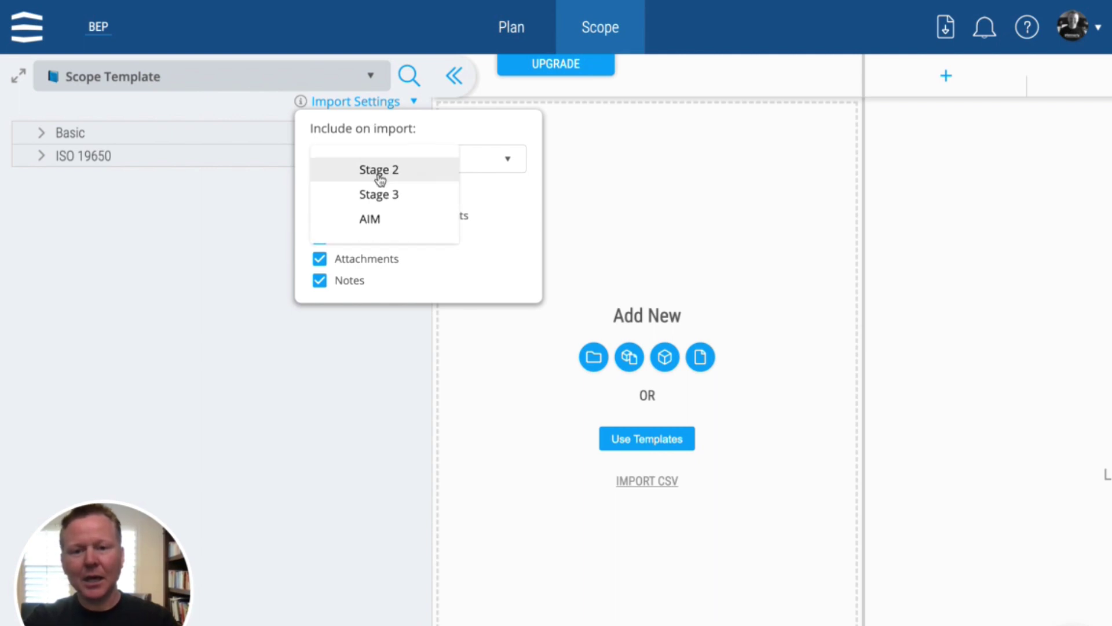
left_click(373, 170)
left_click(369, 195)
left_click(365, 218)
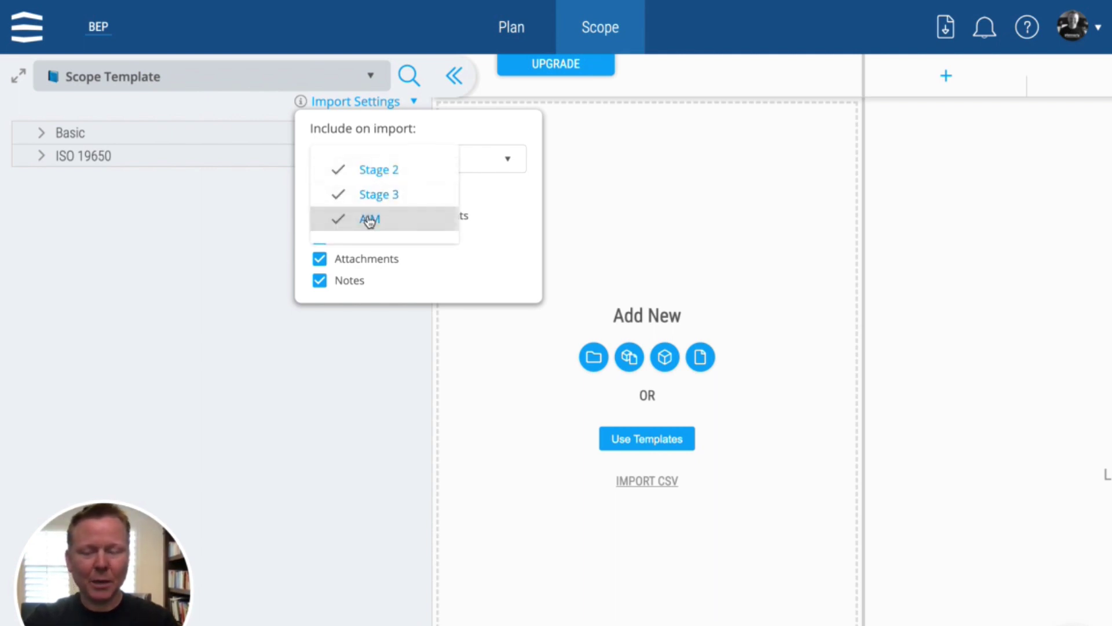
left_click(351, 300)
left_click(169, 229)
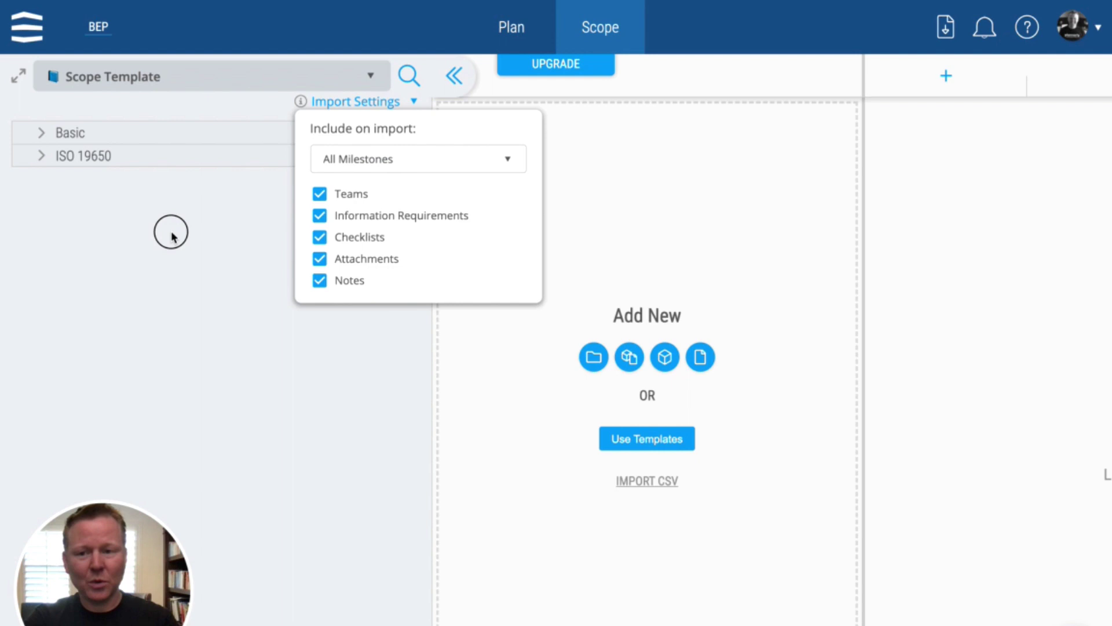
left_click(43, 163)
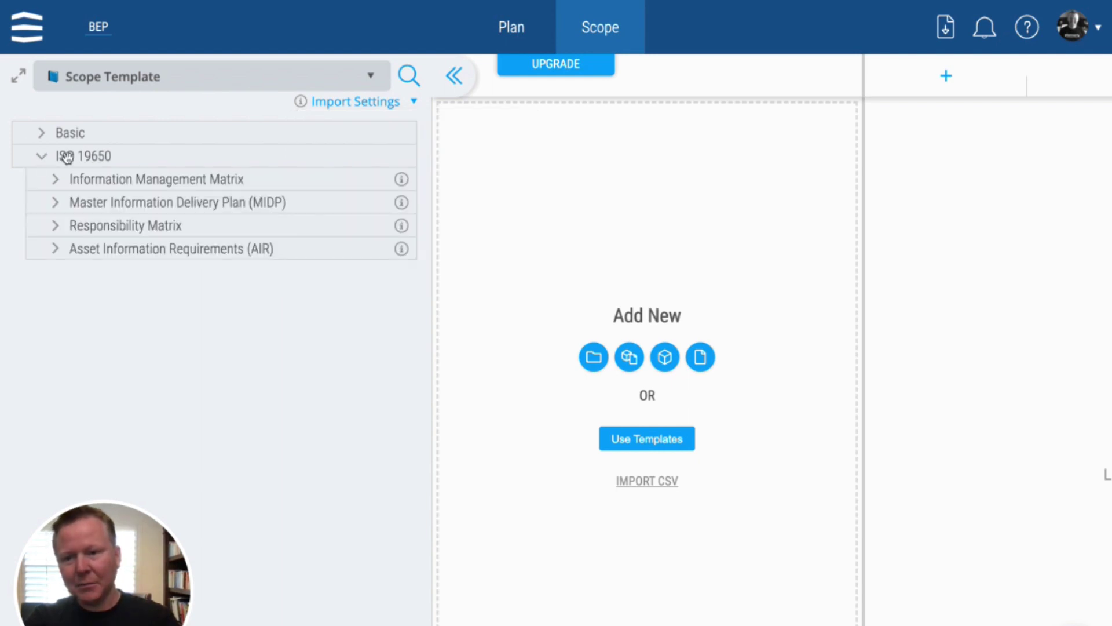
left_click_drag(68, 155, 506, 135)
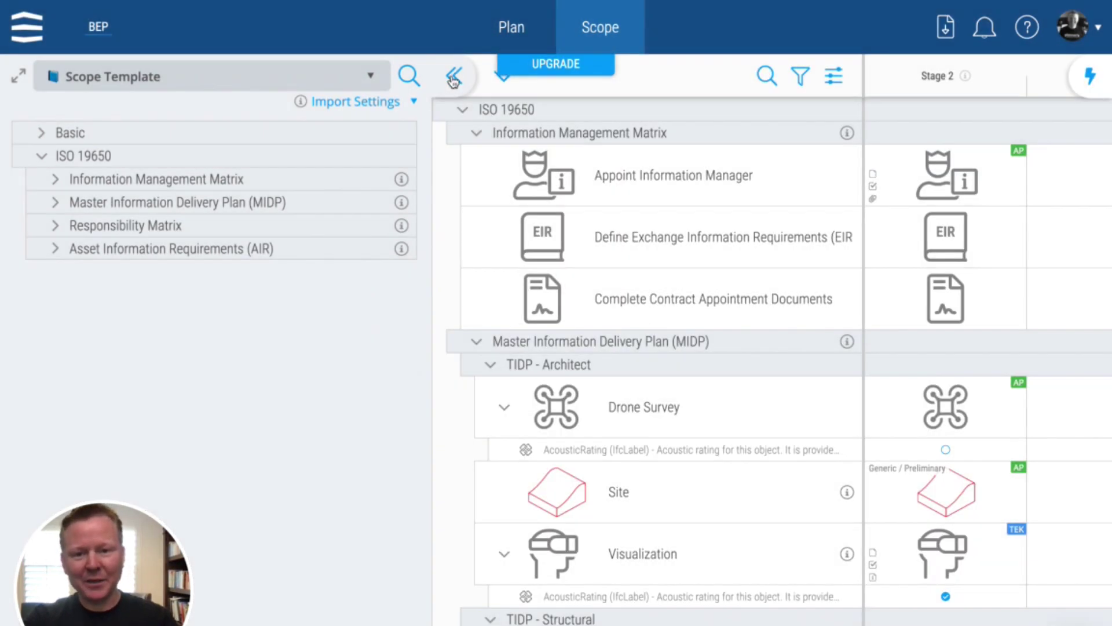
Hide the template panel and set the matrix to Expand Folders only.
left_click(454, 77)
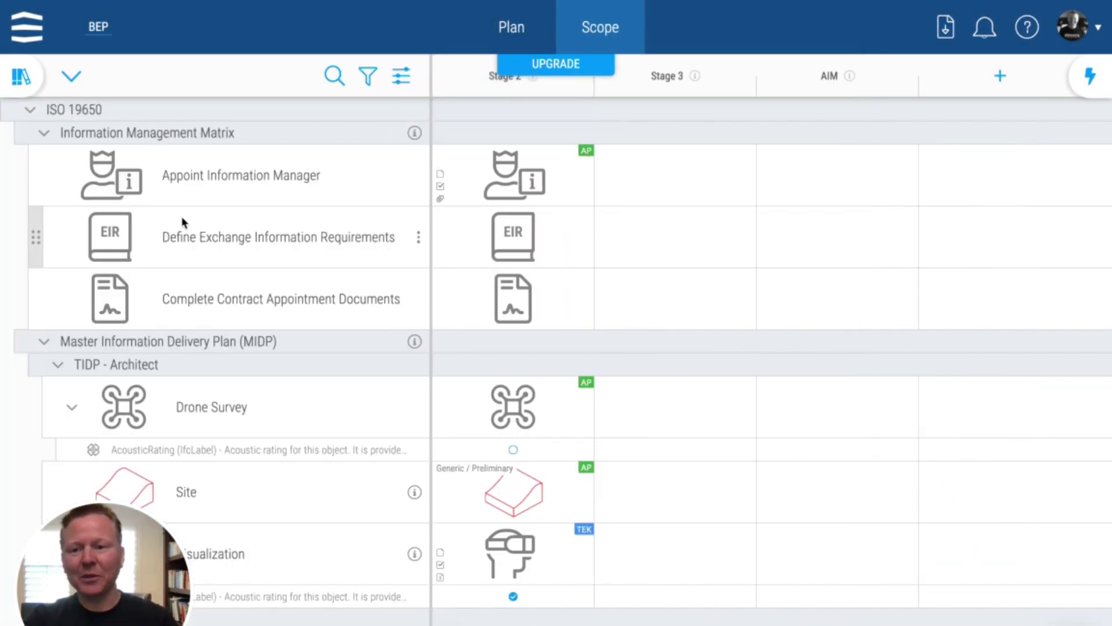
left_click(71, 76)
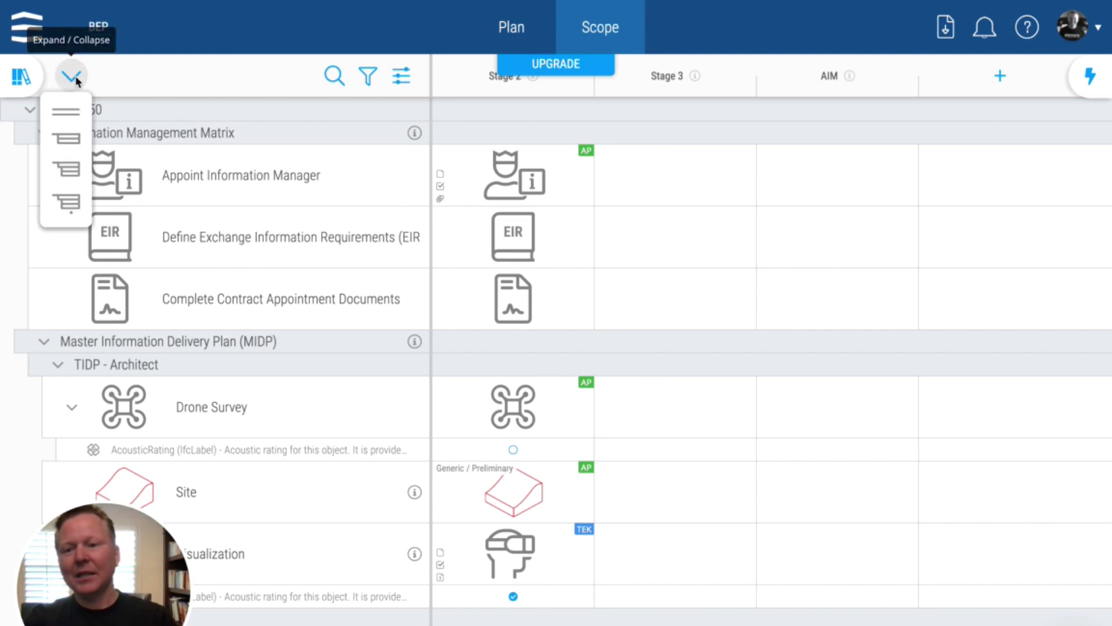
left_click(67, 141)
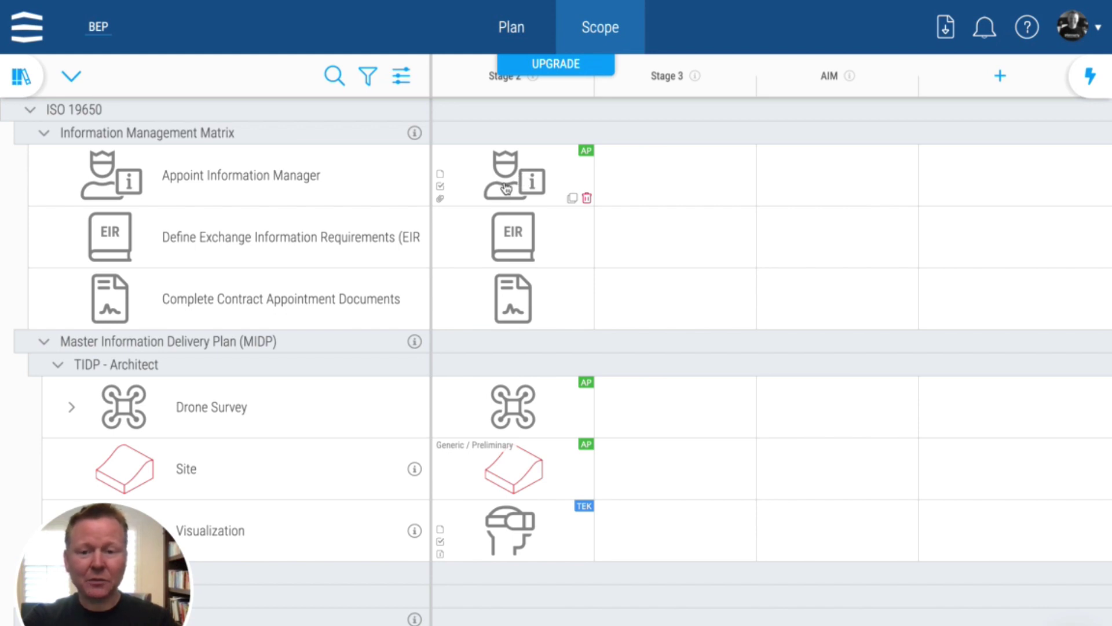
Review the Appoint Information Manager Stage 2 task details, then close them.
left_click(506, 188)
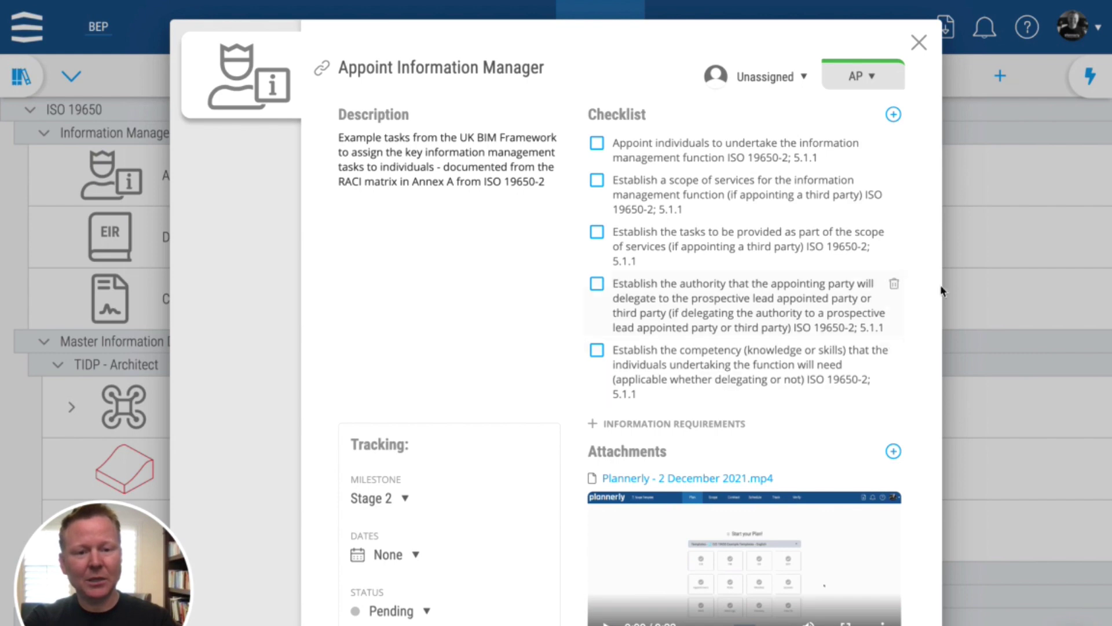
left_click(1008, 271)
scroll(646, 336, "down", 2)
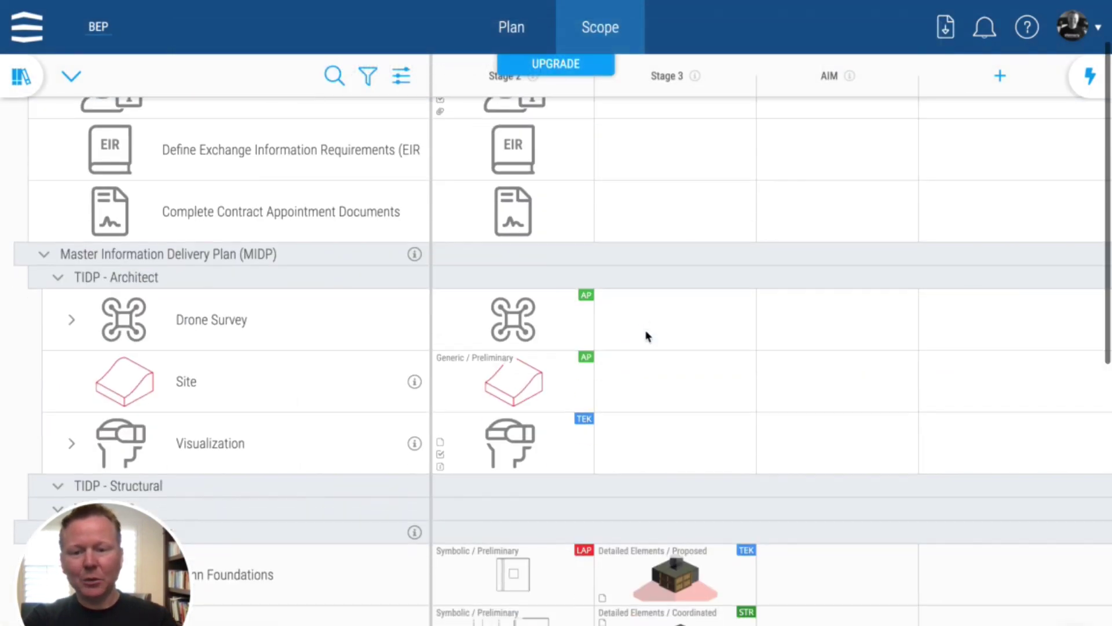
Collapse TIDP - Architect and view the second Stage 3 Column Foundations element.
left_click(59, 279)
scroll(236, 360, "down", 4)
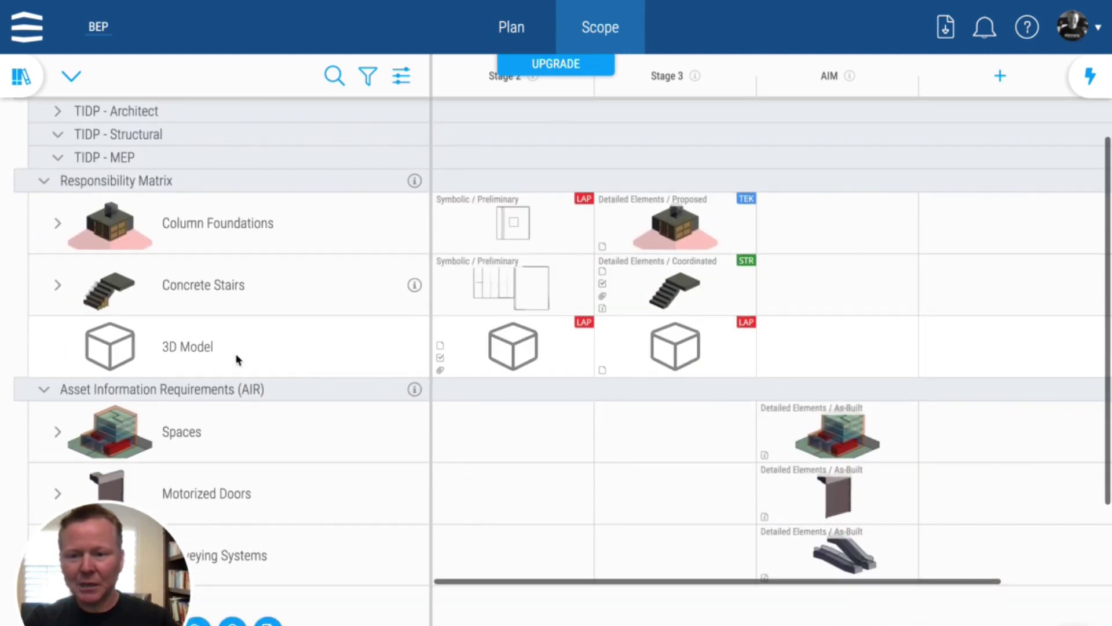
mouse_move(639, 232)
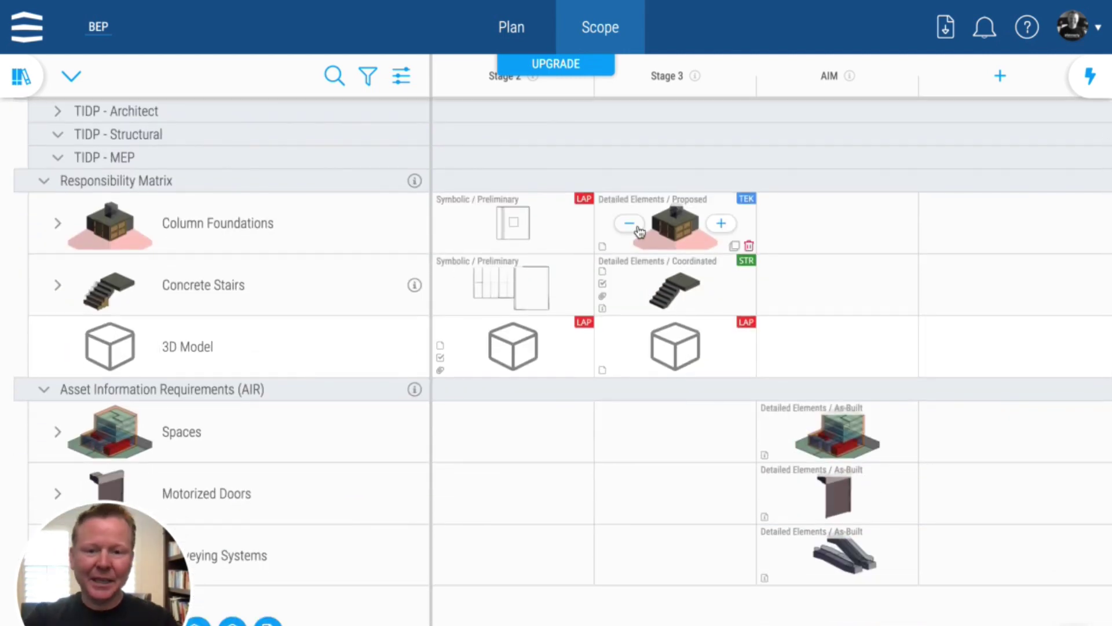
left_click(674, 227)
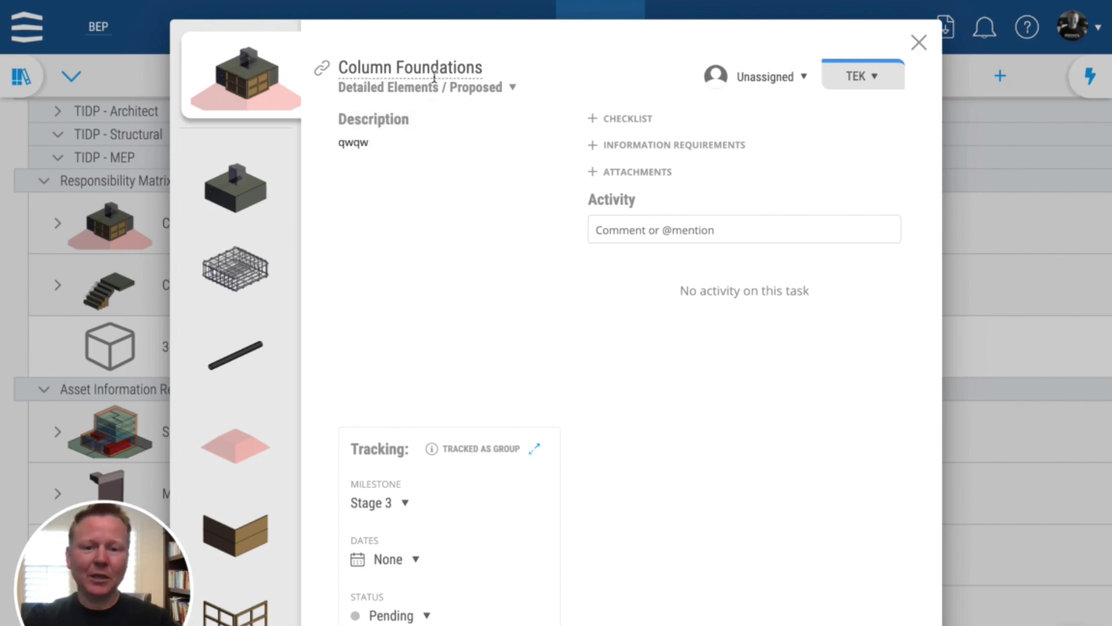
left_click(267, 177)
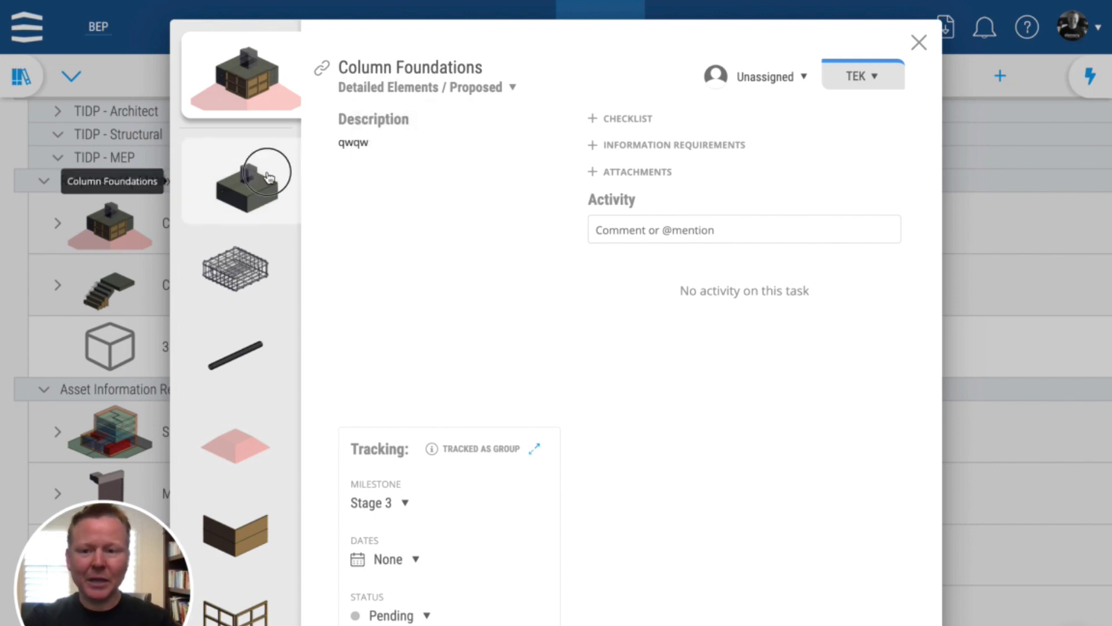
left_click(114, 300)
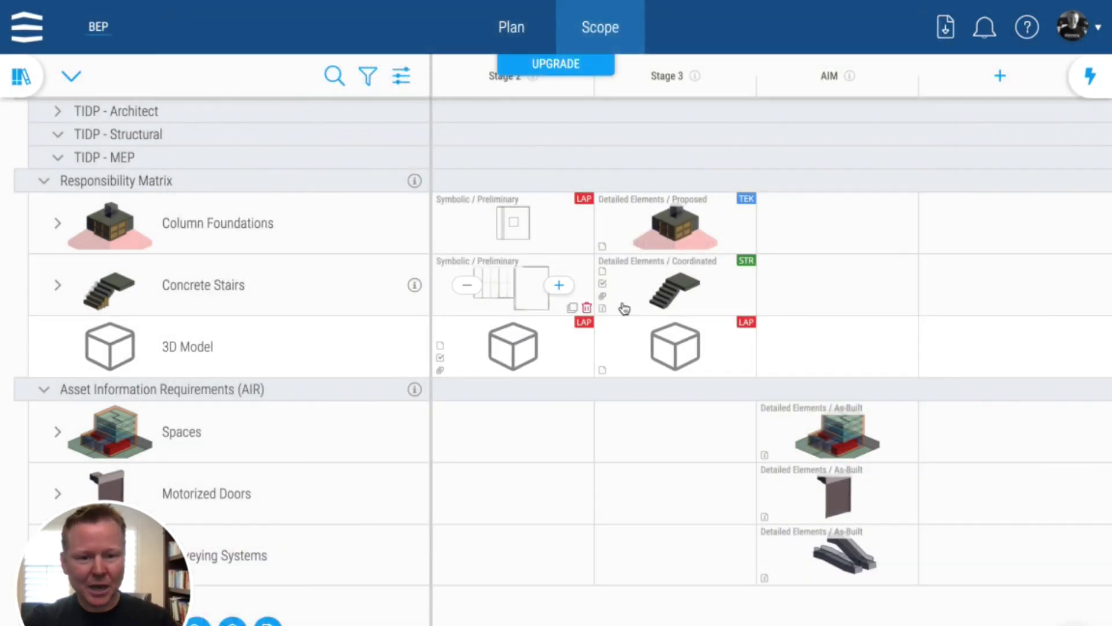
left_click(58, 288)
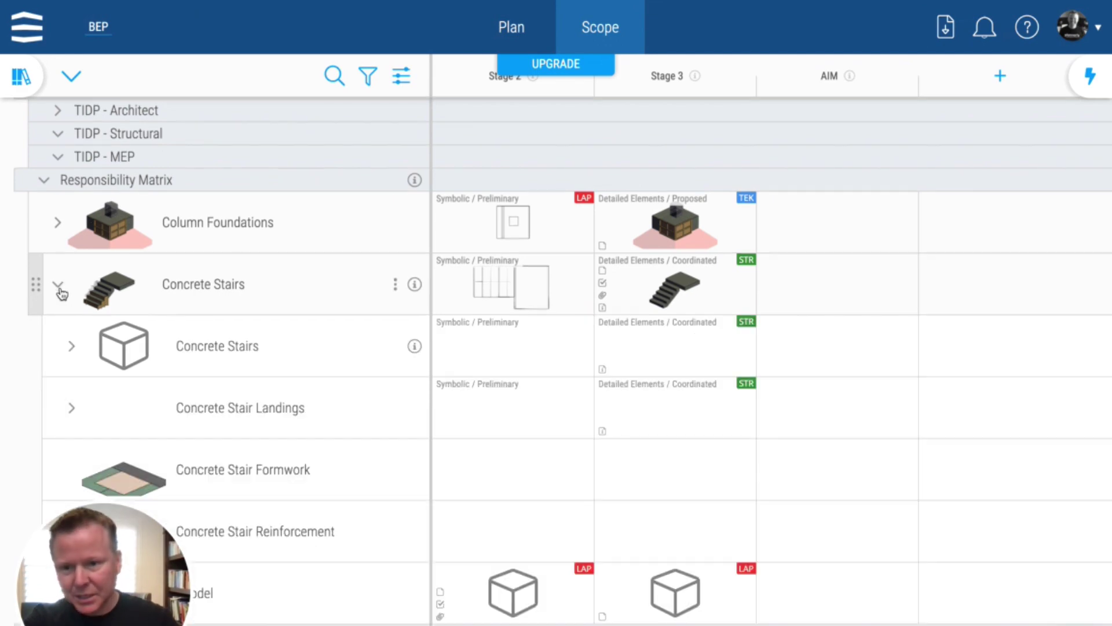
left_click(71, 350)
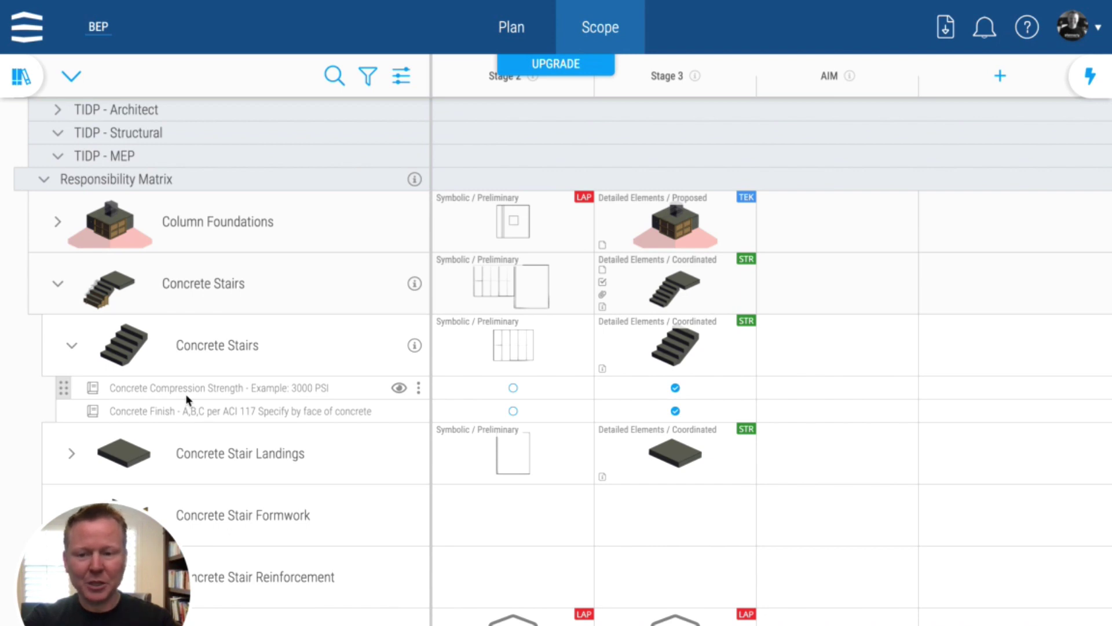
mouse_move(673, 345)
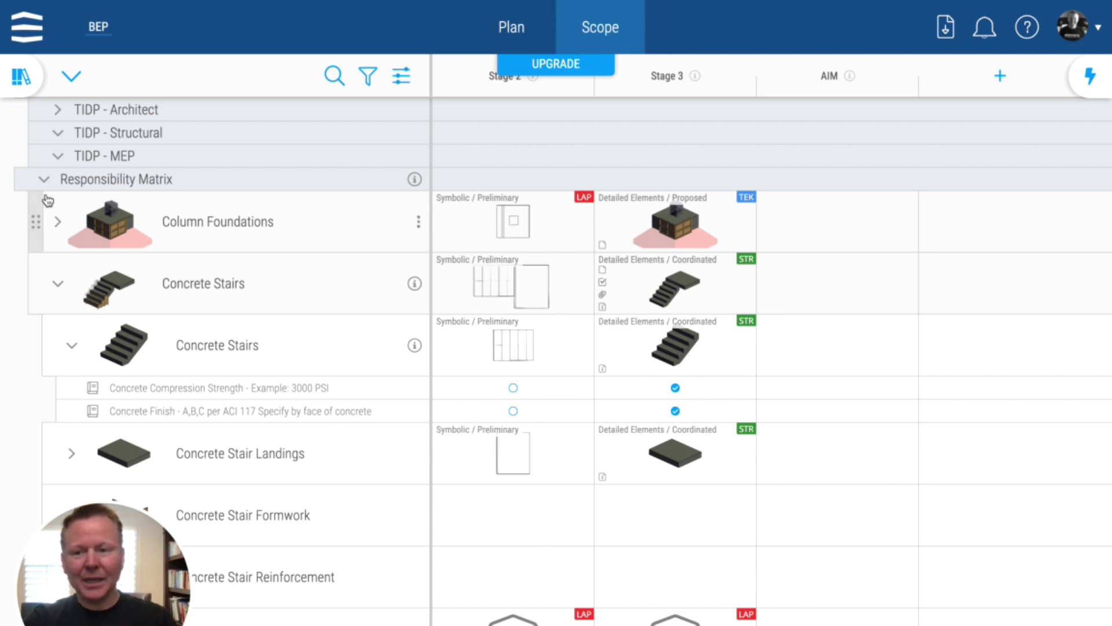
left_click(58, 283)
scroll(203, 313, "down", 2)
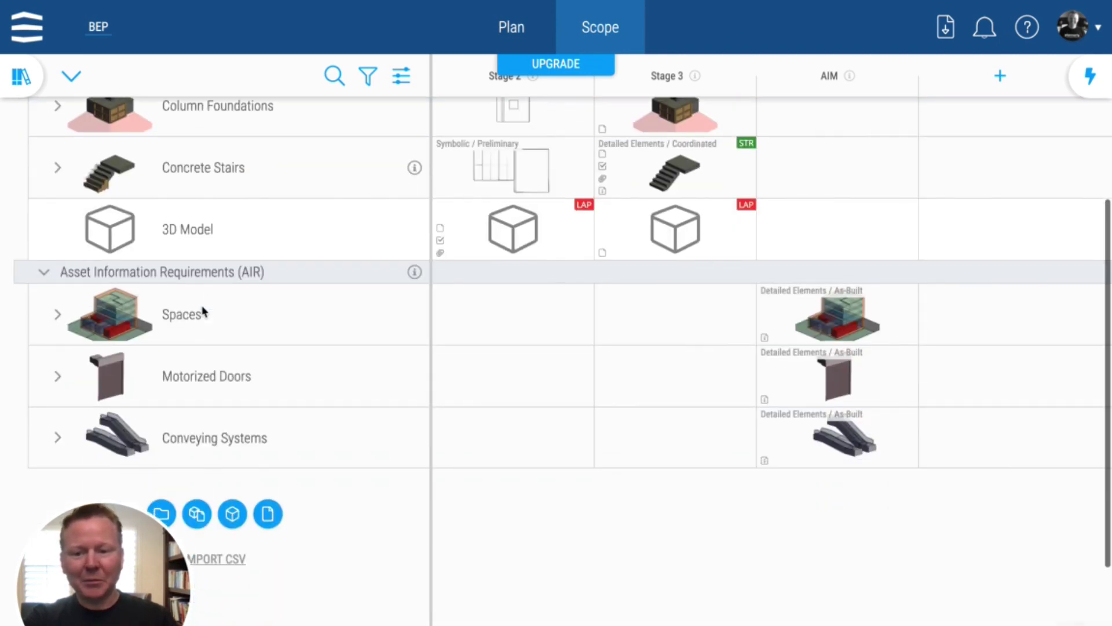
scroll(204, 310, "up", 1)
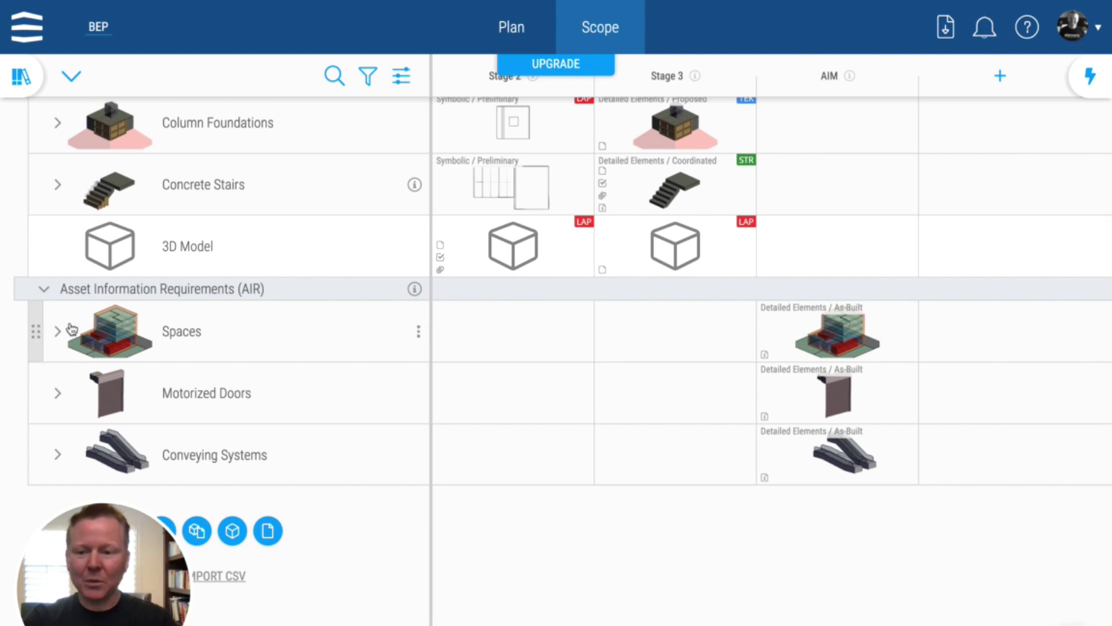
left_click(59, 331)
left_click(68, 391)
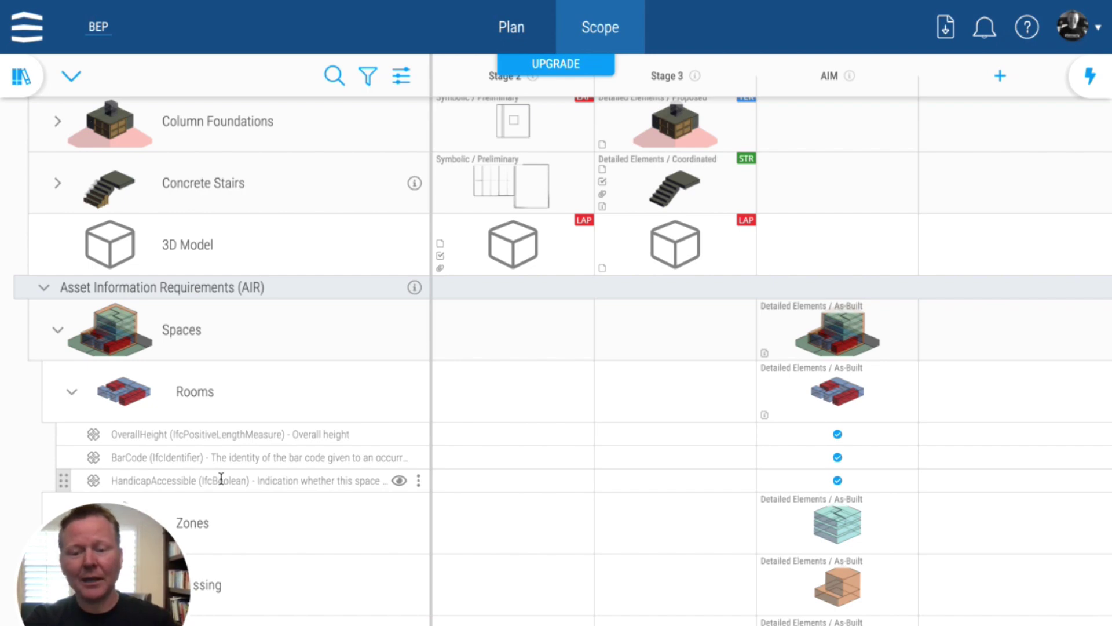
left_click(58, 330)
scroll(284, 362, "up", 6)
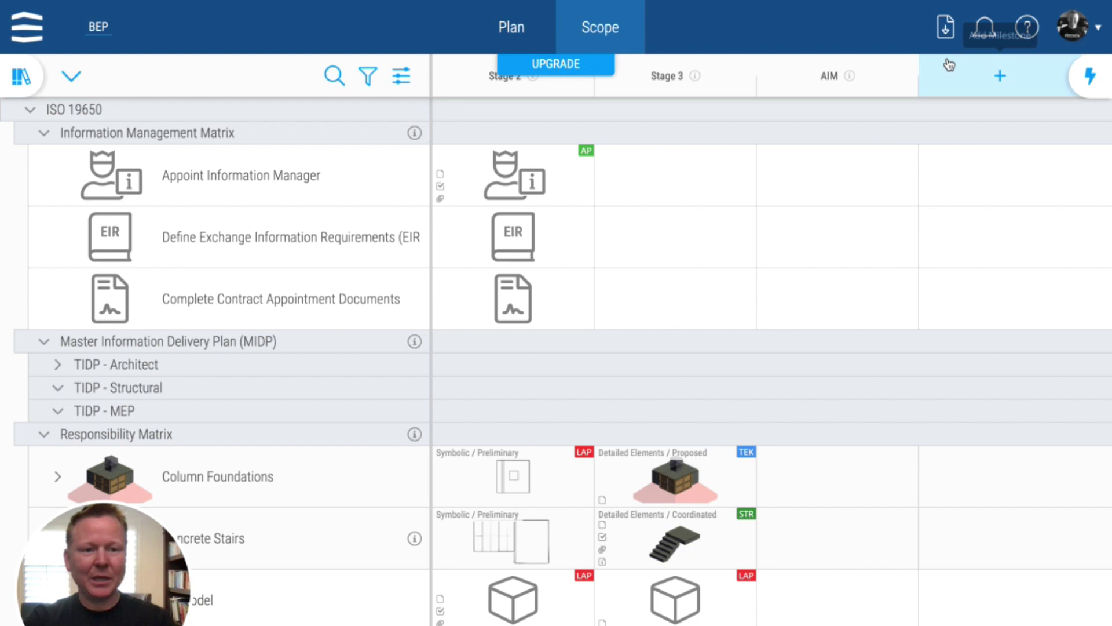
Start a PDF export that includes the project info and teams pages.
left_click(946, 28)
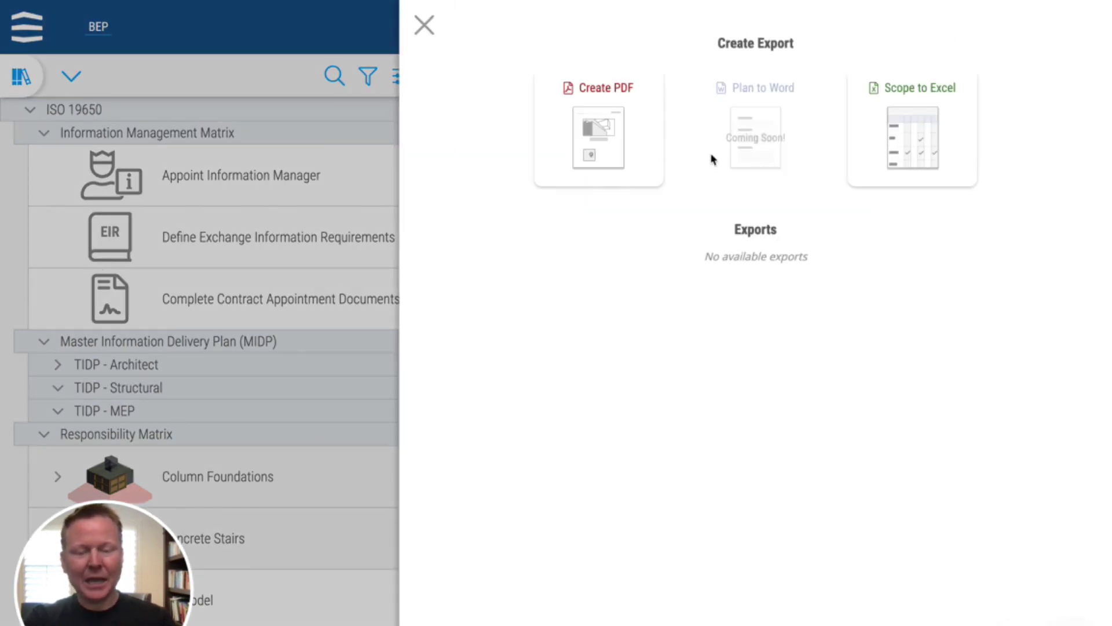
left_click(643, 149)
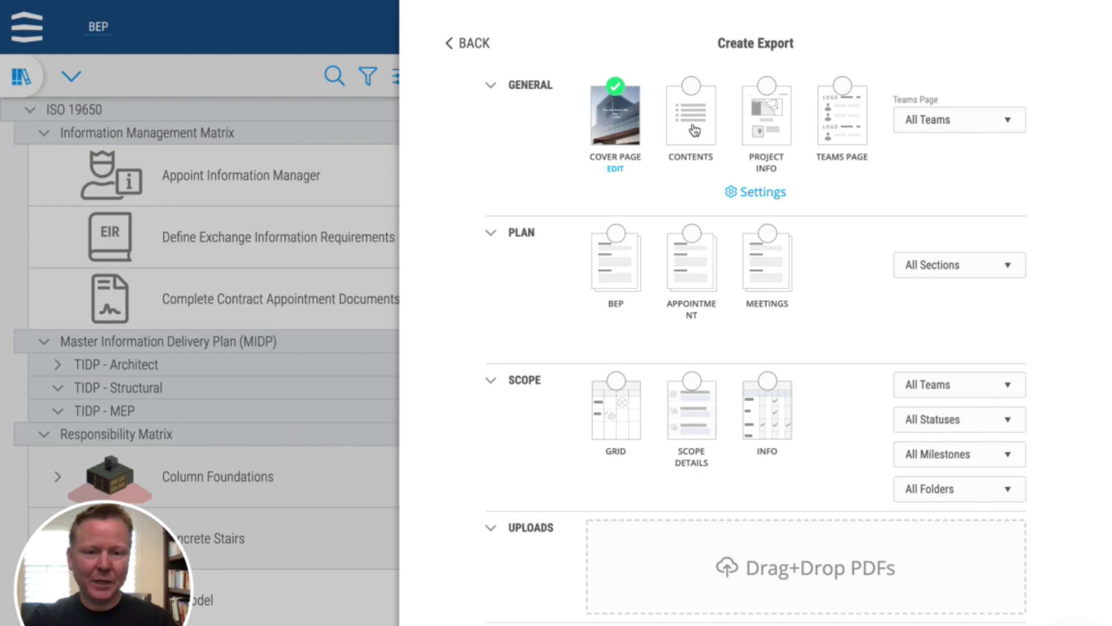
left_click(753, 123)
left_click(838, 130)
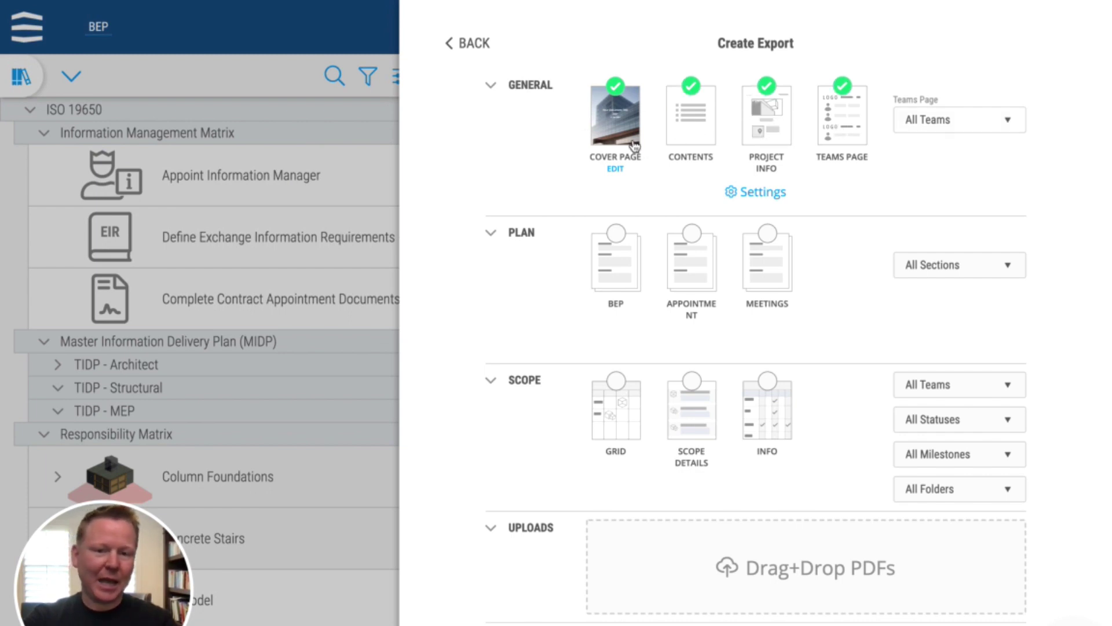
Add the BEP, Appointment and Meetings plans plus scope grid, details and info.
left_click(621, 277)
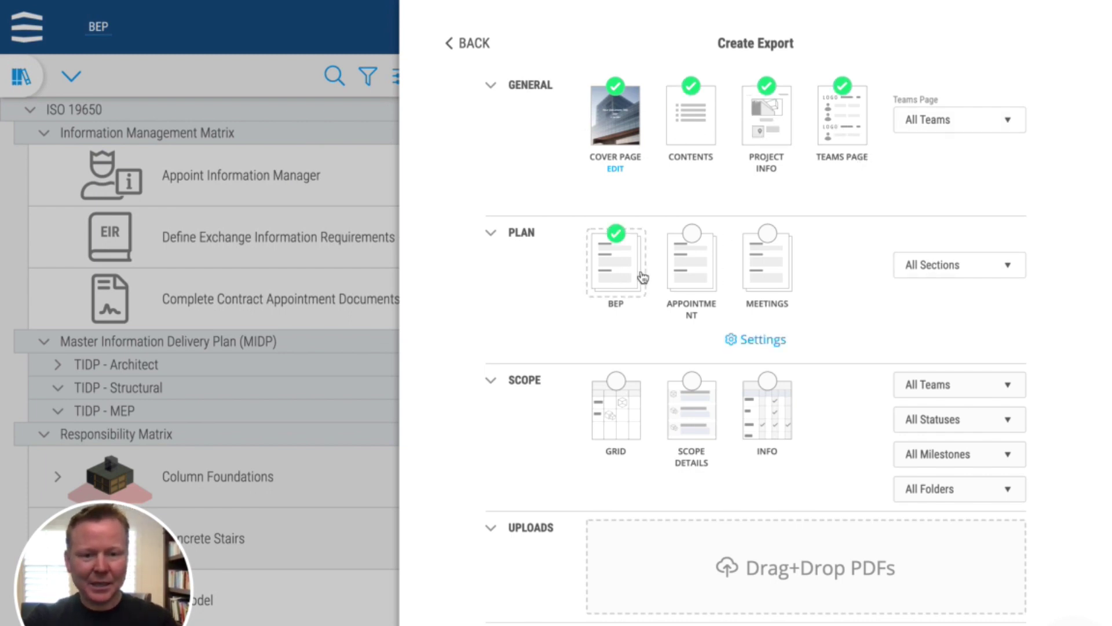
left_click(692, 271)
left_click(759, 282)
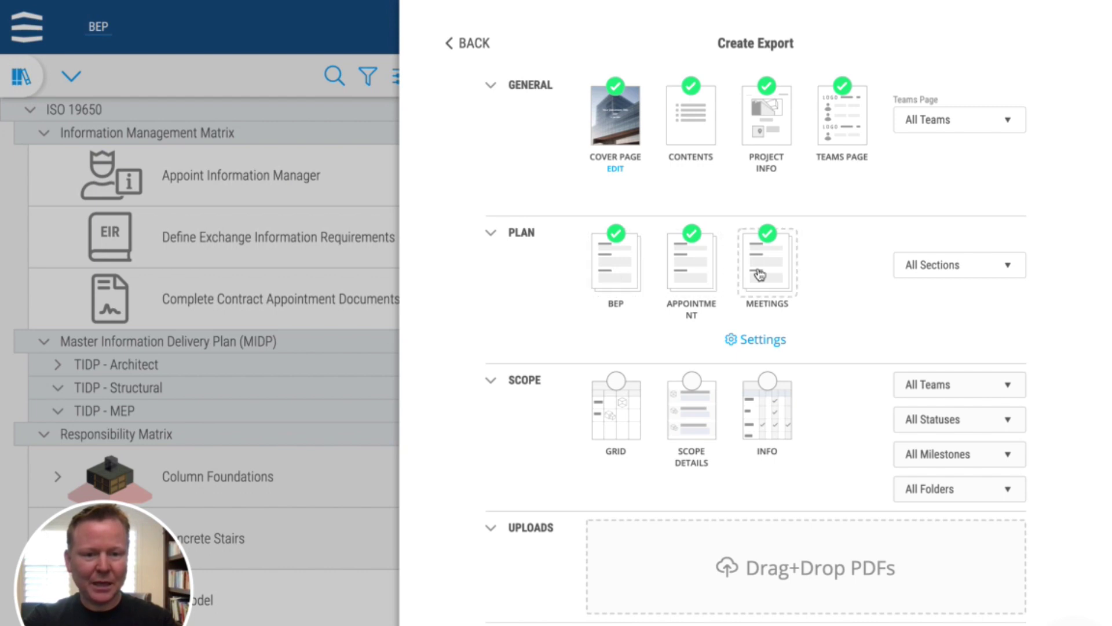
left_click(626, 422)
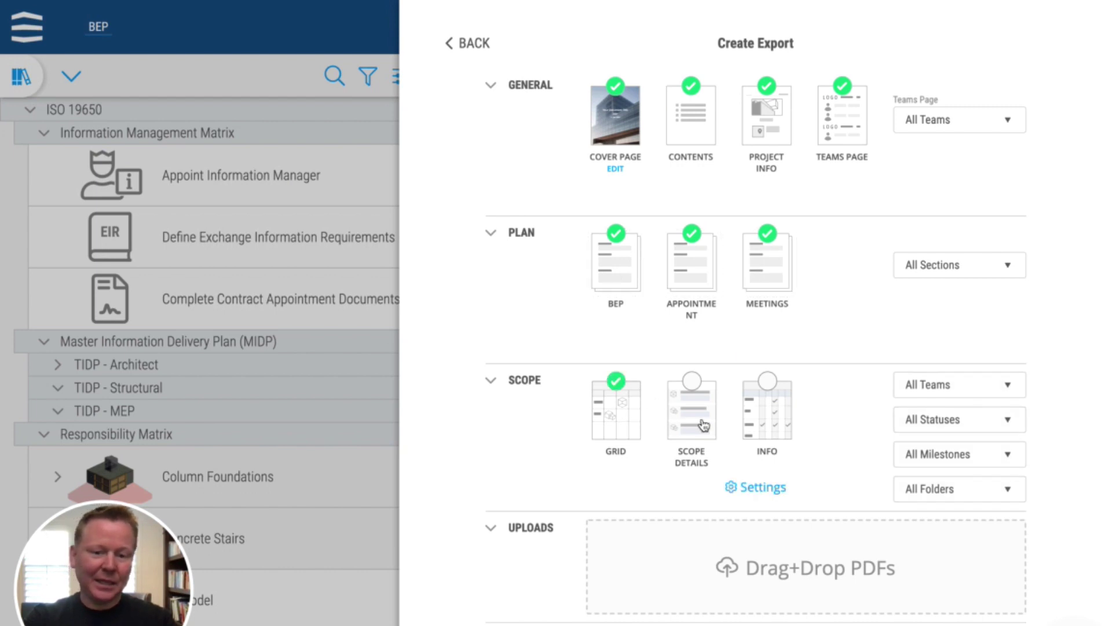
left_click(702, 425)
left_click(764, 426)
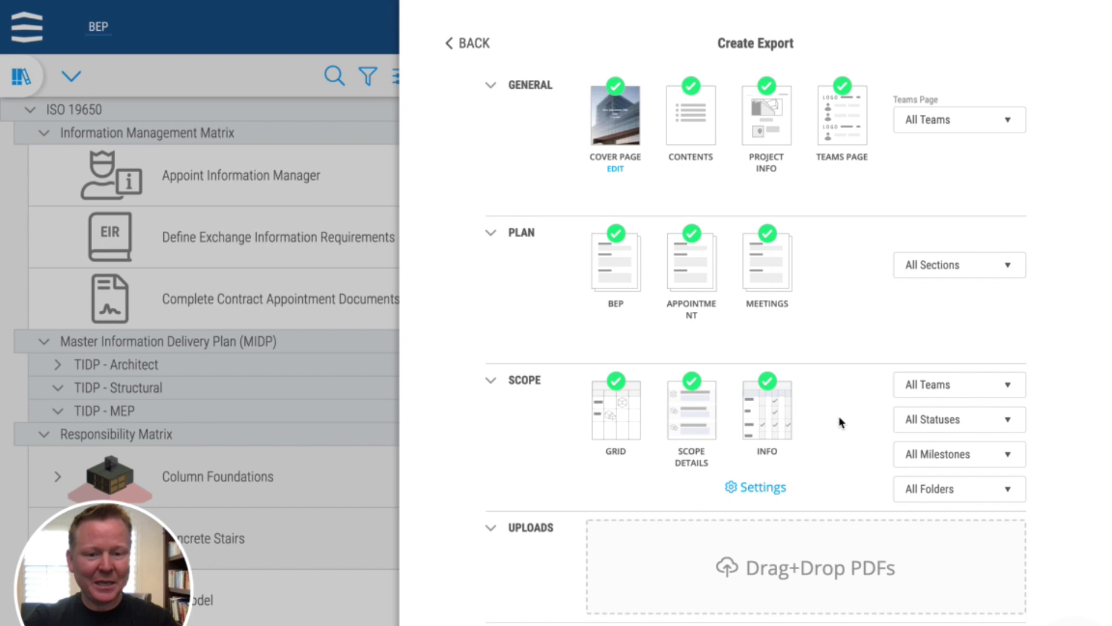
scroll(840, 416, "down", 3)
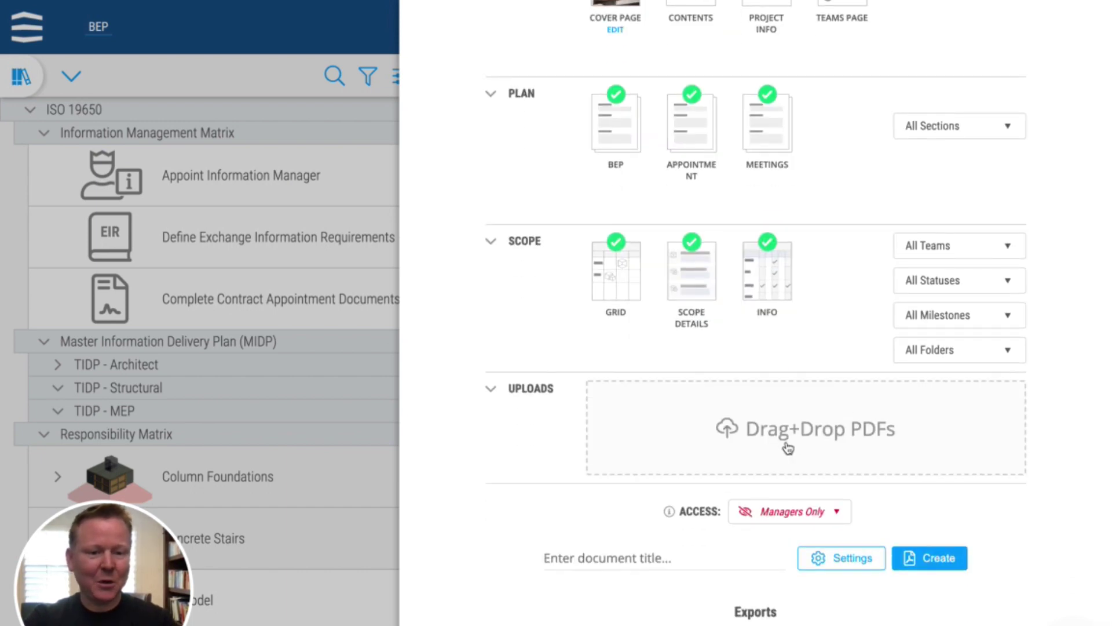
scroll(794, 441, "down", 1)
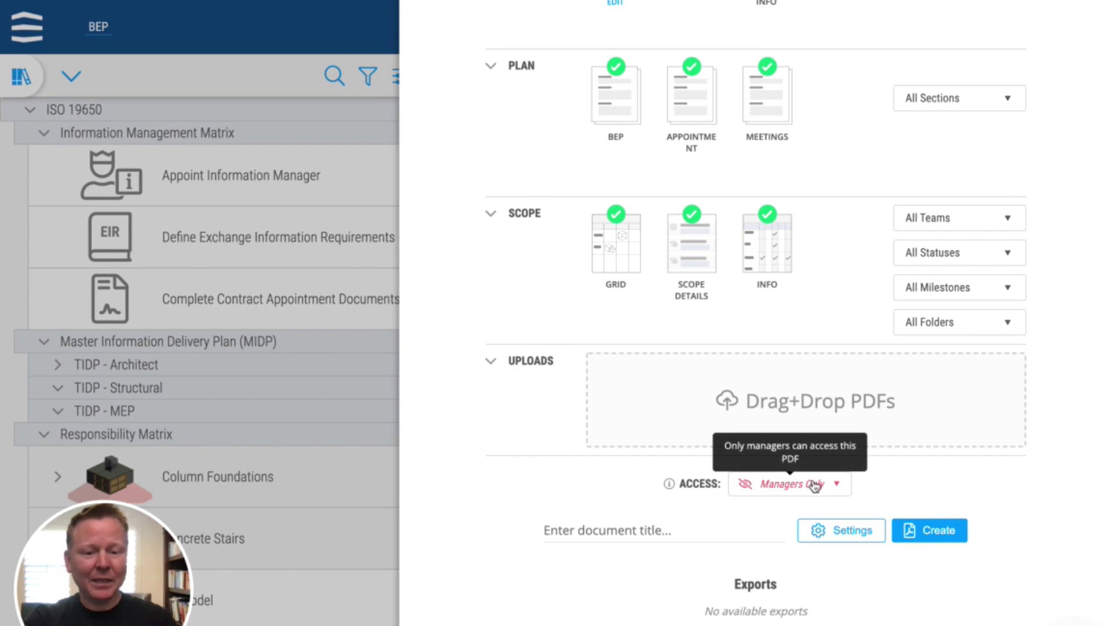
Create the PDF export and open the 83-page Untitled Document BEP report.
left_click(941, 532)
scroll(941, 536, "down", 2)
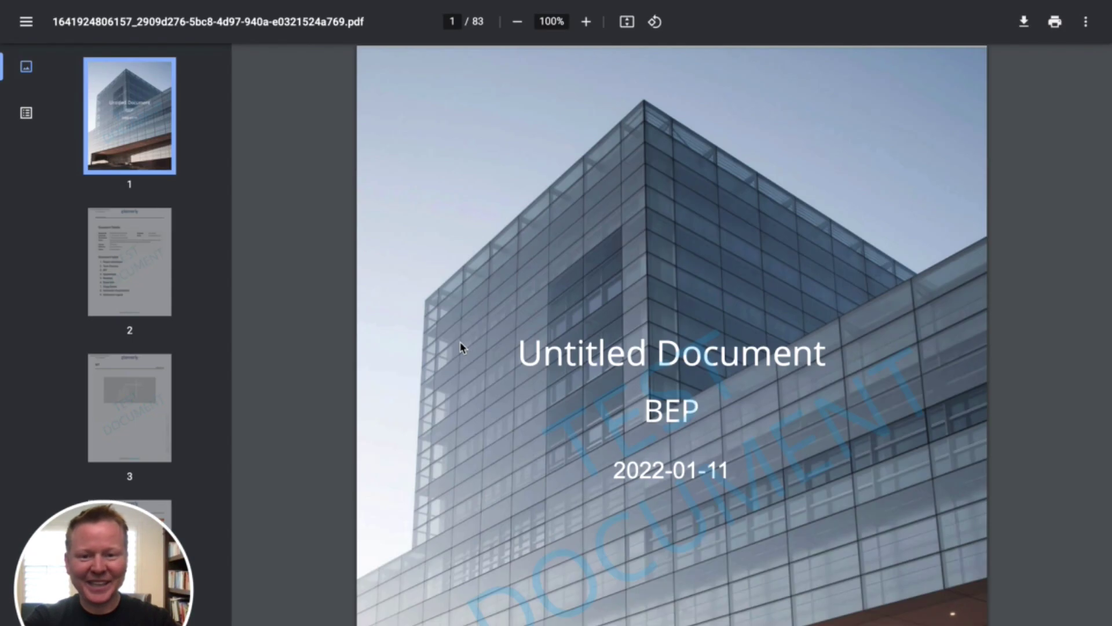
From the PDF outline, visit the BEP Introduction, Standards and Technology sections.
left_click(32, 119)
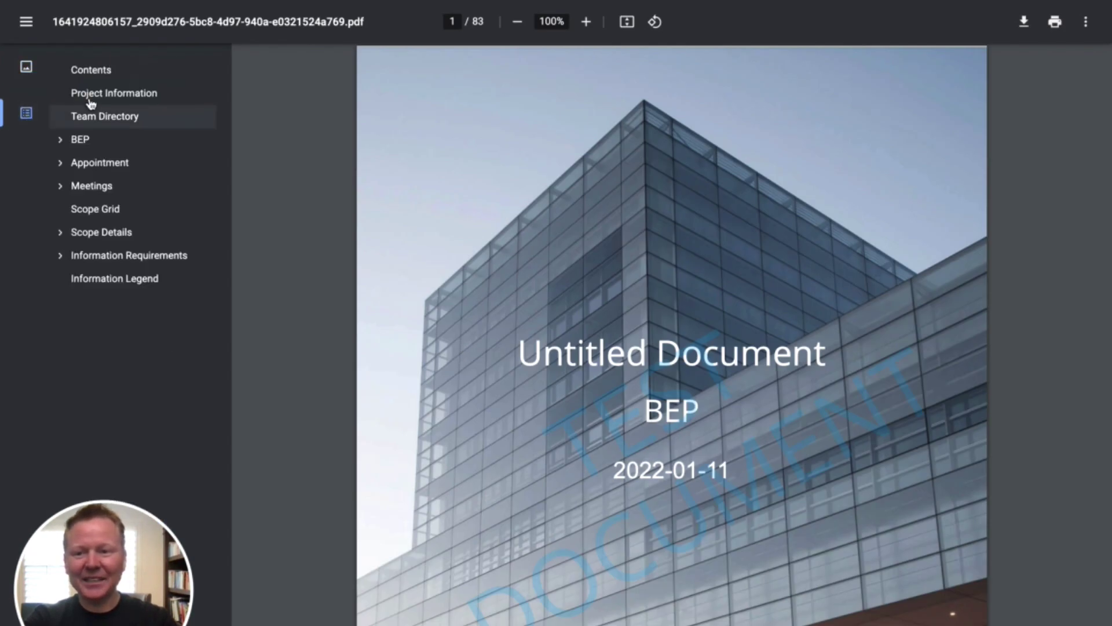
left_click(61, 141)
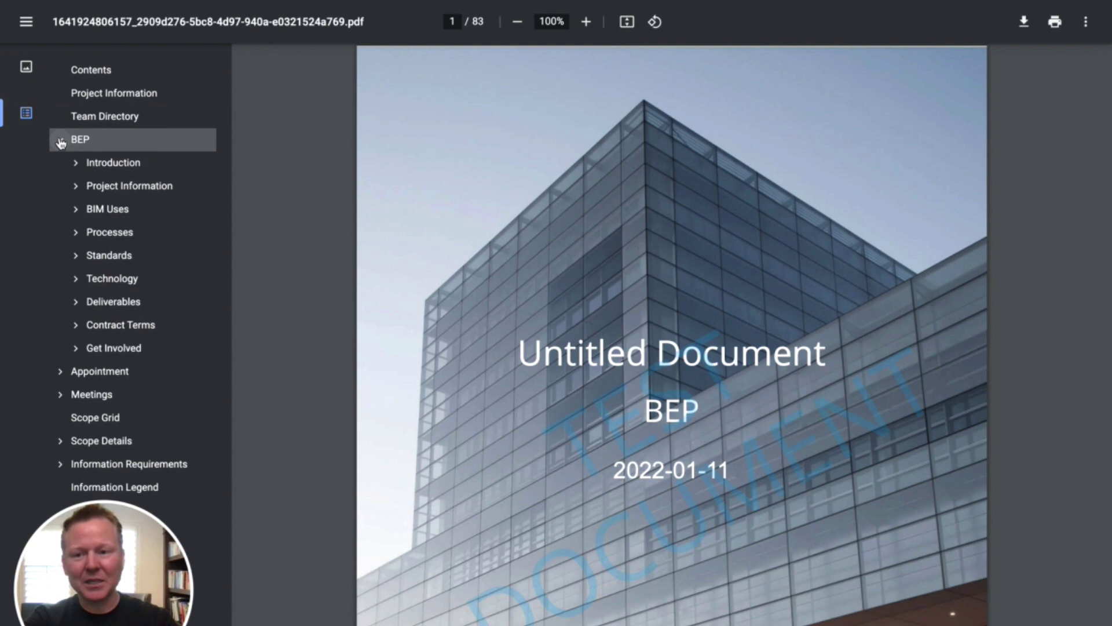
left_click(119, 165)
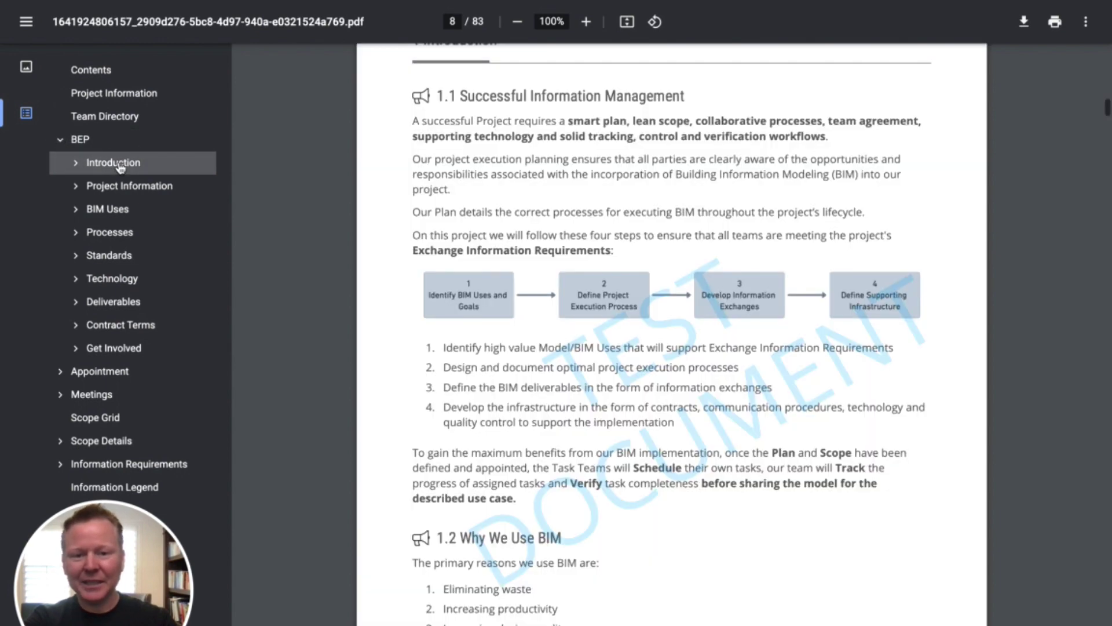
left_click(104, 255)
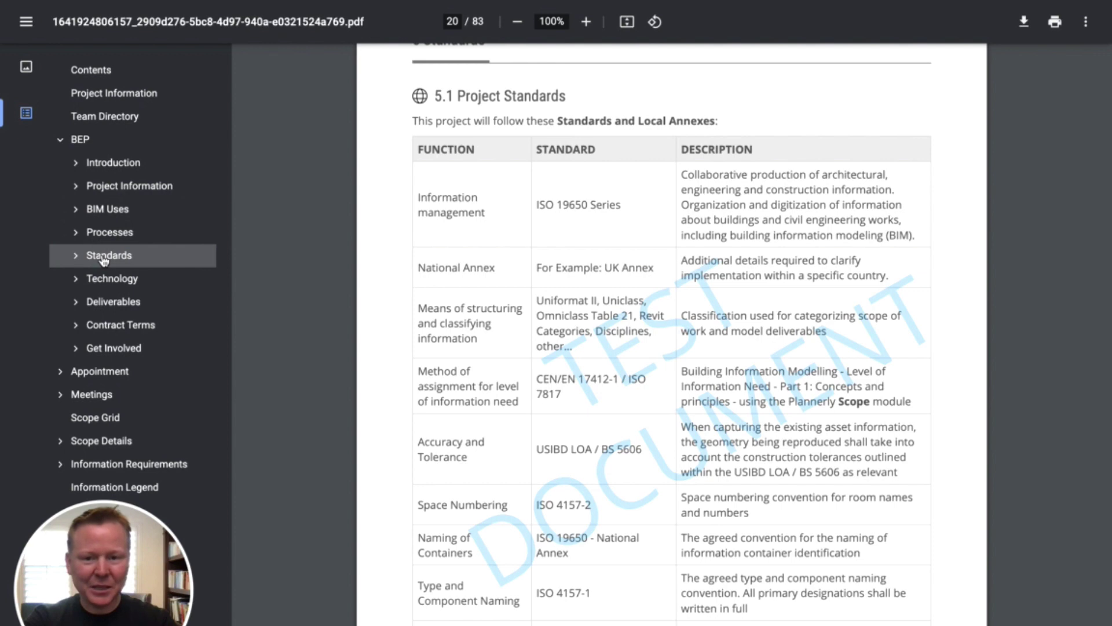
left_click(100, 281)
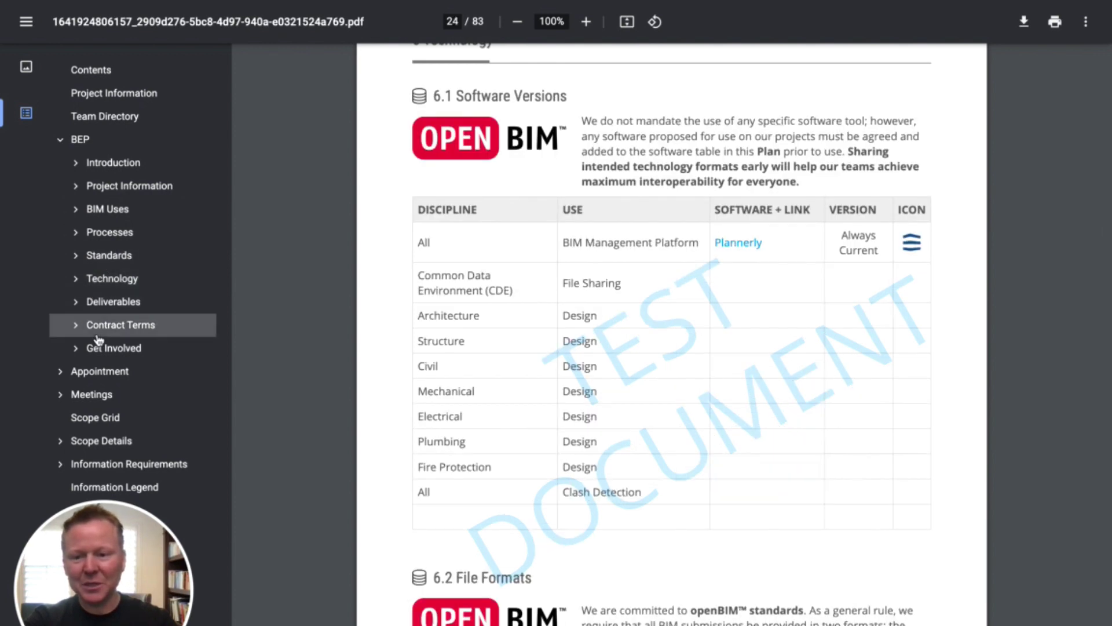
Go to Appointment > Information Protocol > Information Particulars on page 33.
left_click(60, 371)
left_click(81, 398)
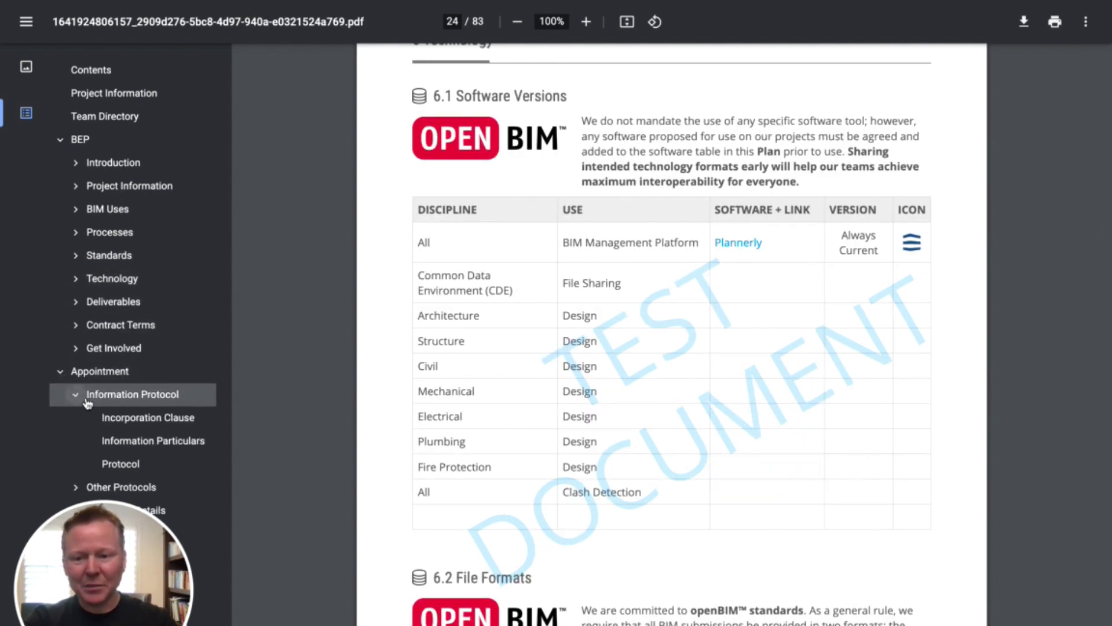
left_click(127, 447)
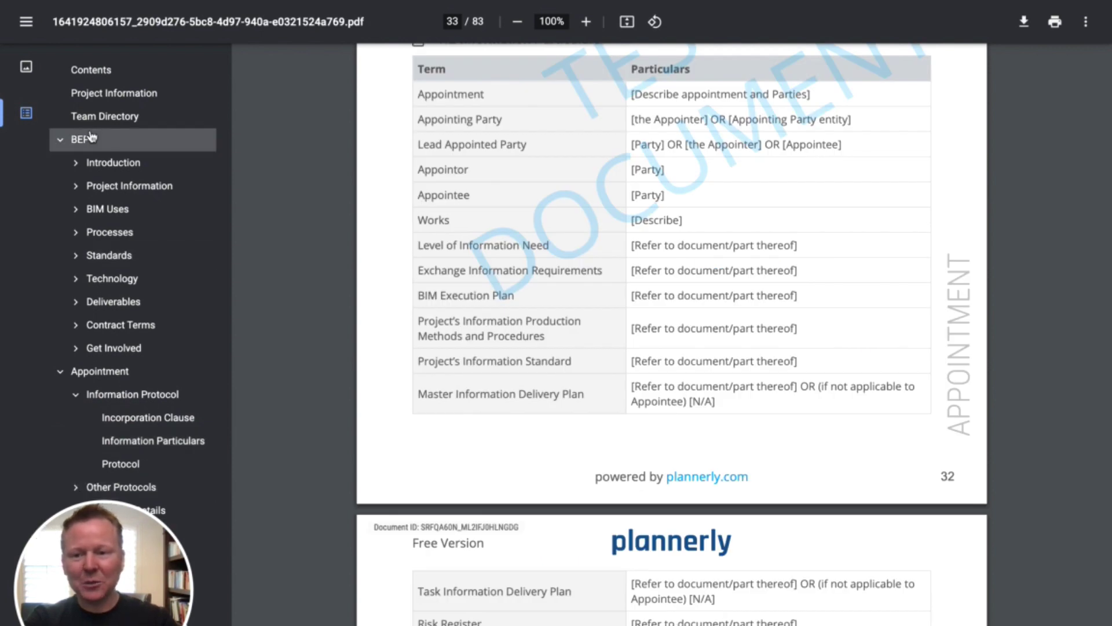
Collapse BEP and Appointment in the outline and review the Stage 2 scope details.
left_click(62, 140)
left_click(60, 163)
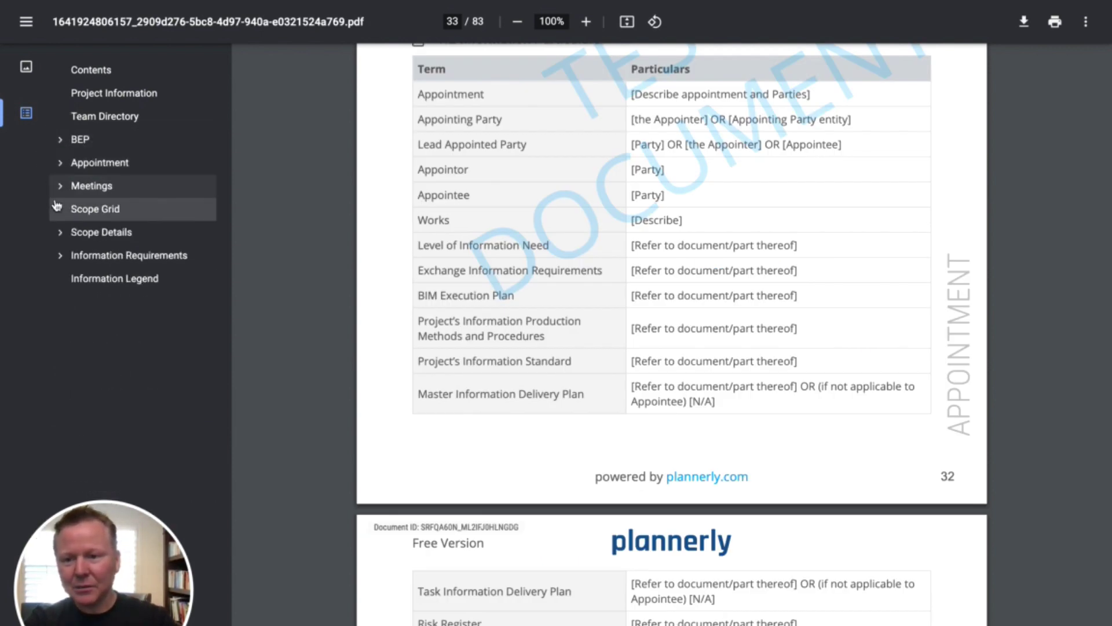
left_click(60, 232)
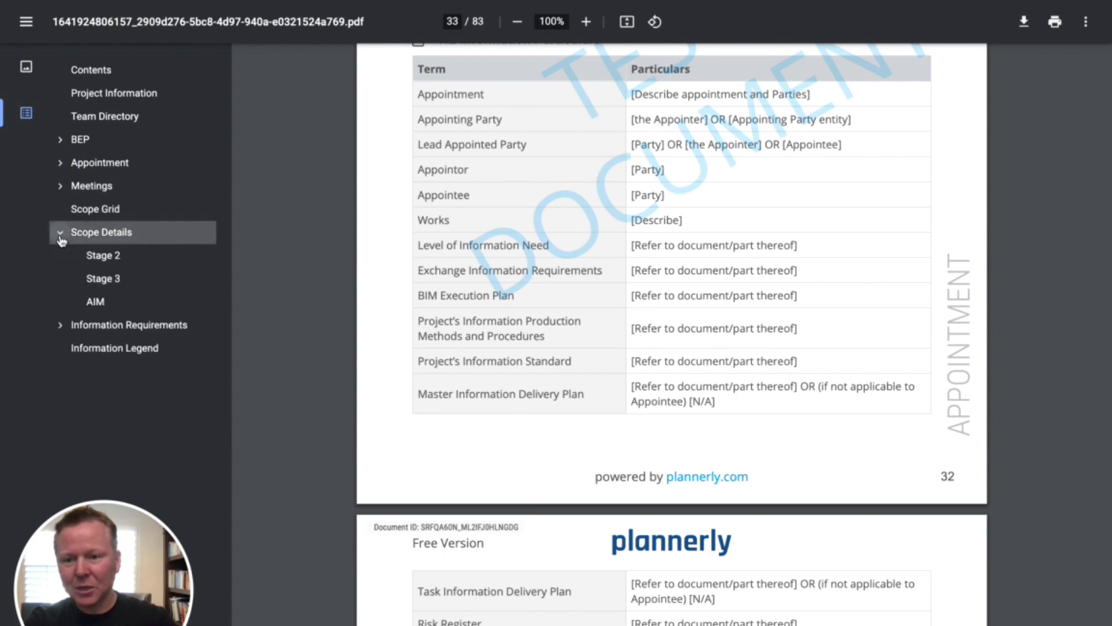
left_click(99, 256)
scroll(372, 268, "up", 2, "ctrl")
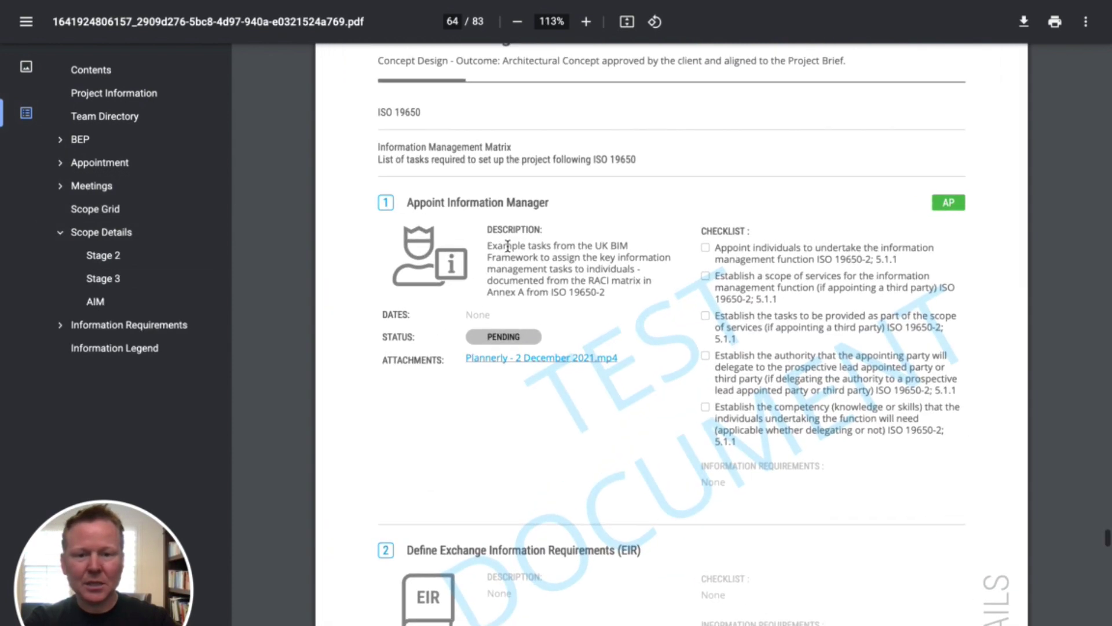
scroll(535, 198, "up", 2, "ctrl")
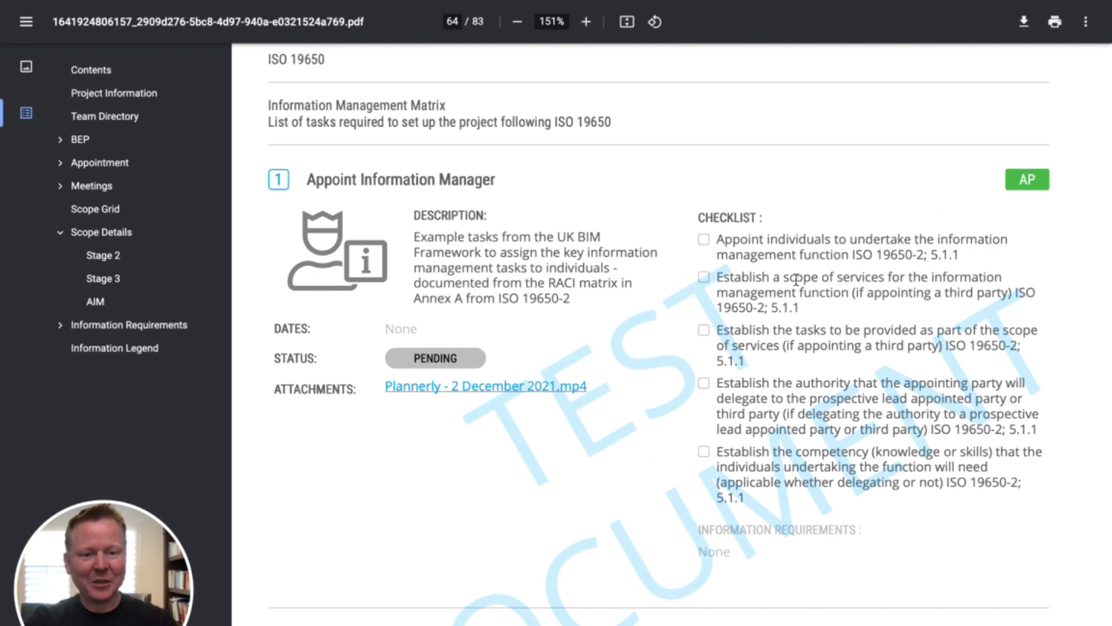
scroll(796, 280, "down", 8)
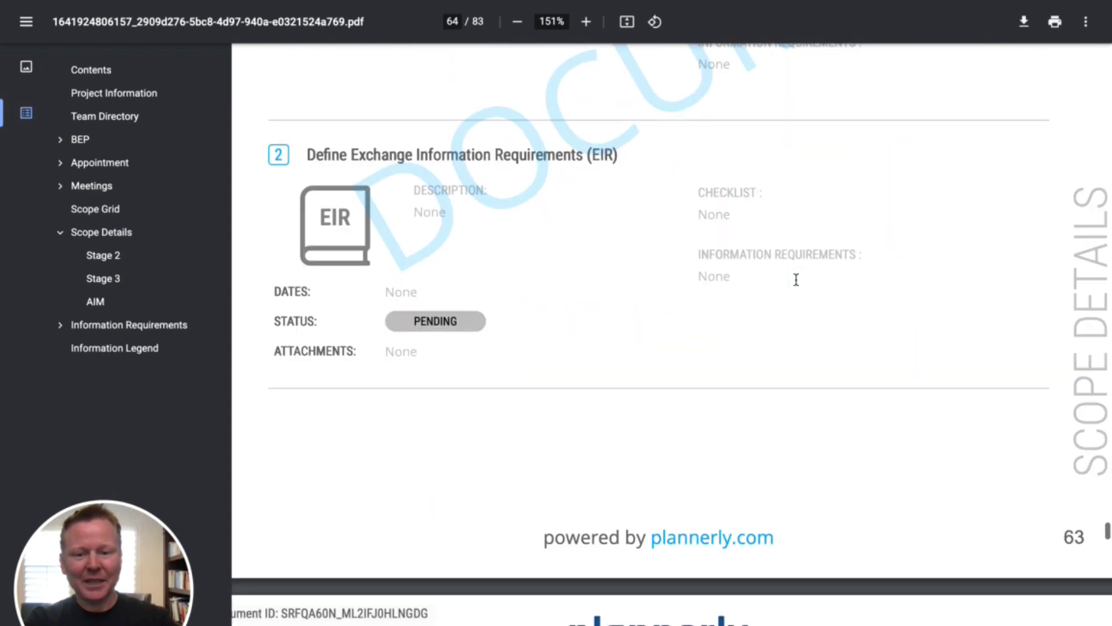
scroll(792, 287, "down", 3, "ctrl")
scroll(795, 288, "up", 7)
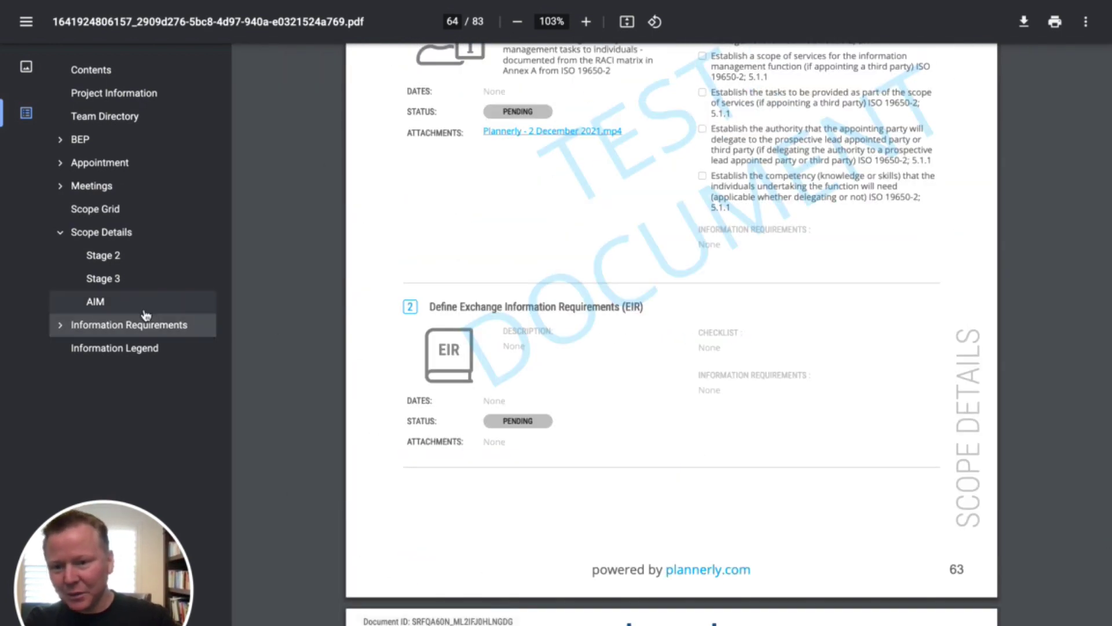
View the Scope Grid matrix, follow the task 1 link and return to it.
left_click(93, 209)
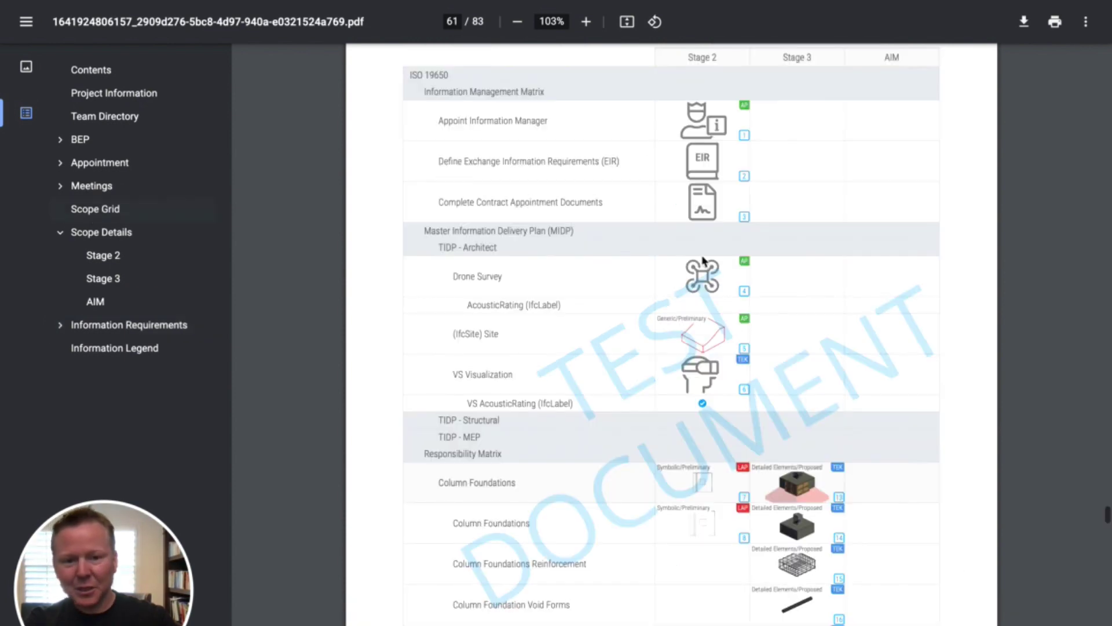
scroll(704, 261, "up", 2)
scroll(704, 260, "up", 2, "ctrl")
scroll(704, 260, "down", 1)
scroll(744, 185, "up", 1, "ctrl")
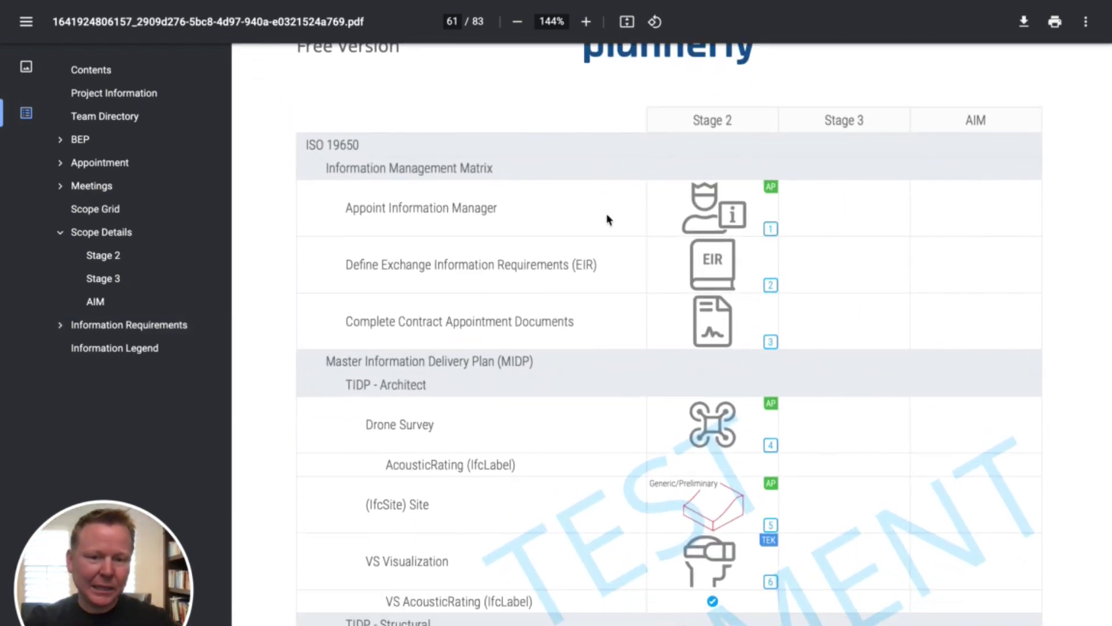
left_click(770, 229)
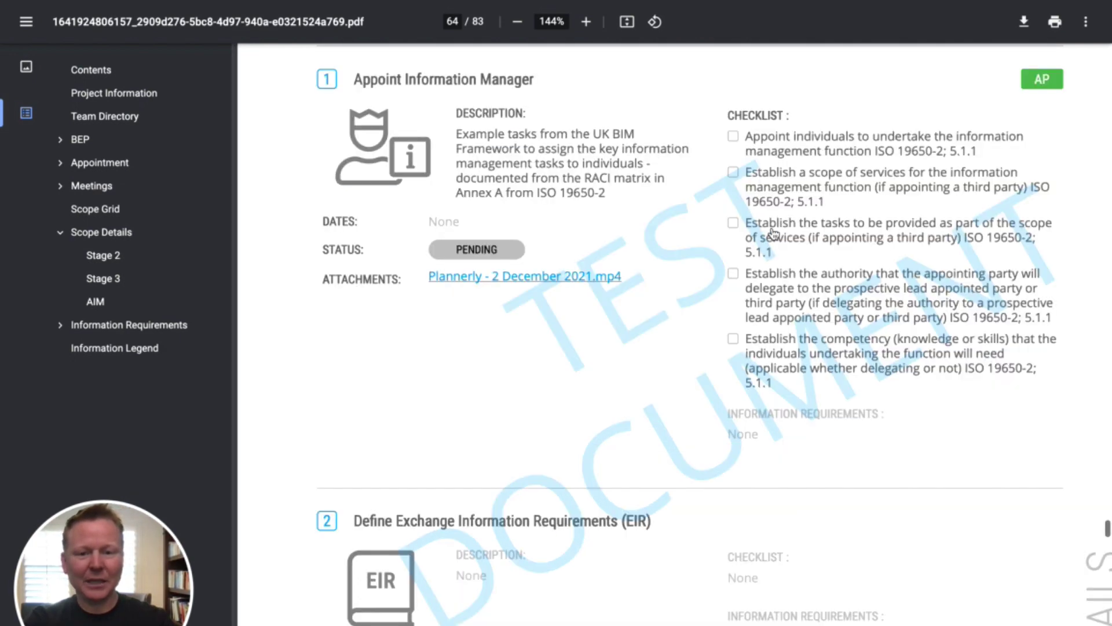
left_click(326, 81)
scroll(471, 116, "up", 2)
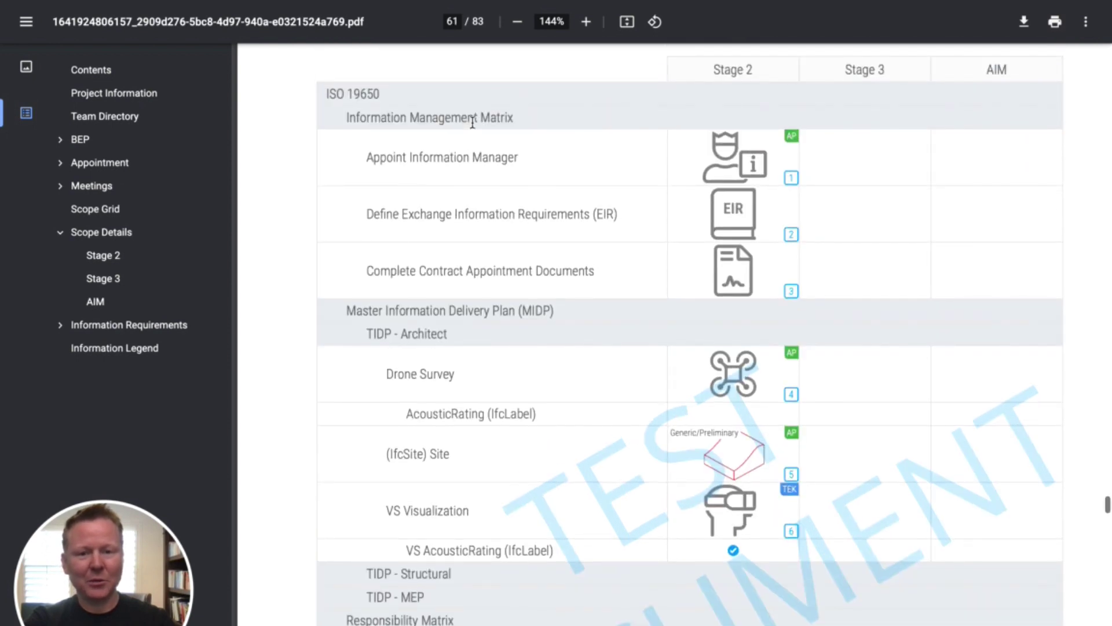
Scroll through the cover, team list and contents, then go to Information Legend, page 83.
left_click(91, 69)
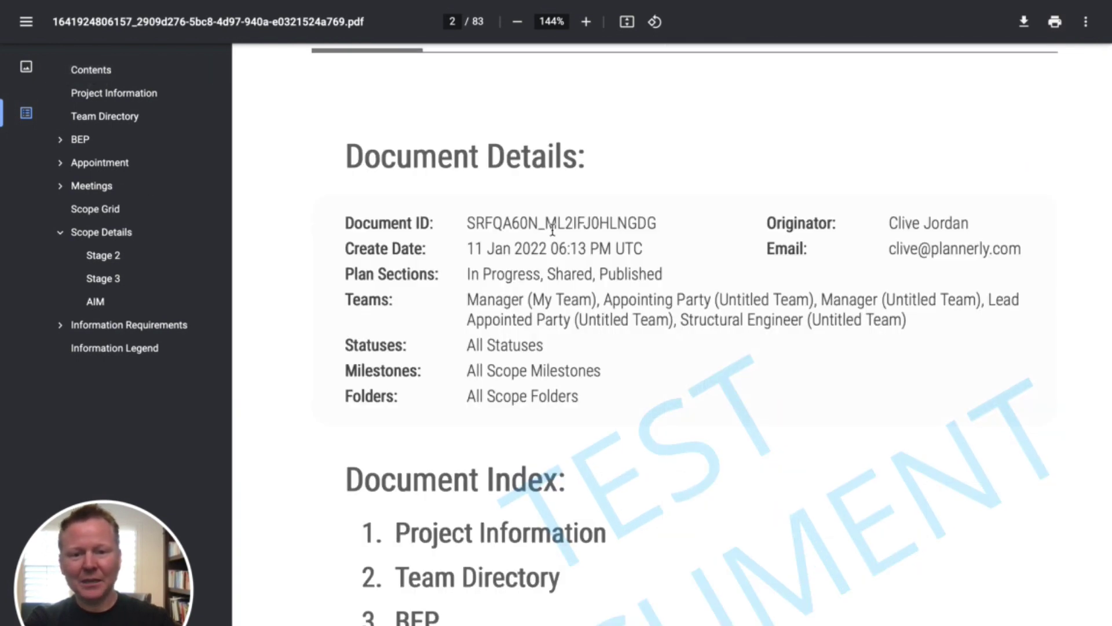
scroll(552, 230, "up", 2)
scroll(552, 229, "down", 5)
scroll(552, 230, "up", 10)
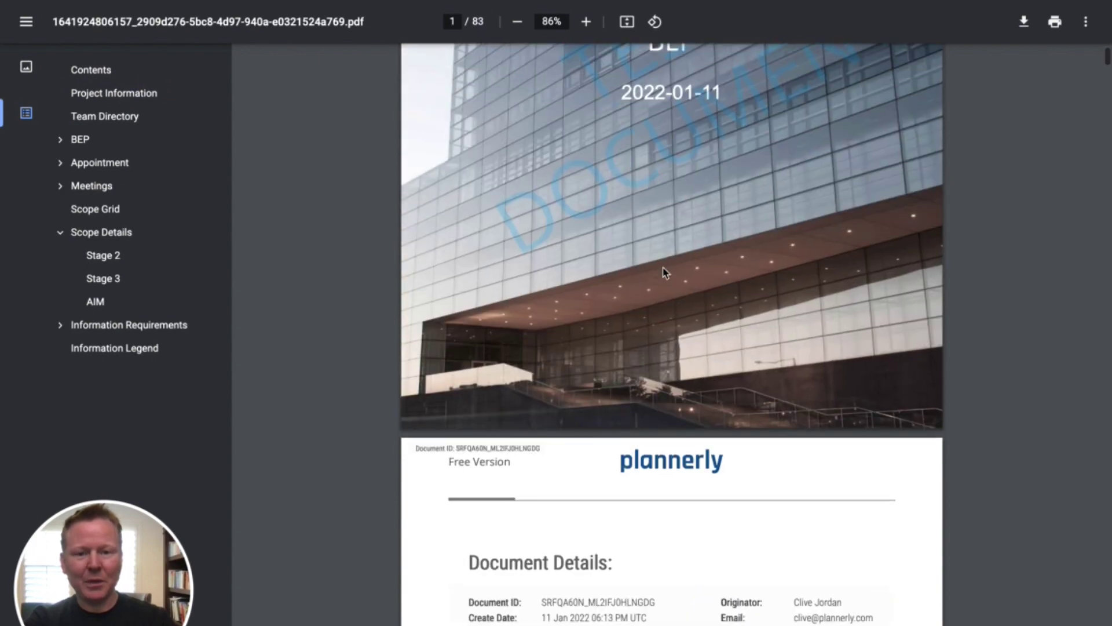
scroll(667, 328, "down", 15)
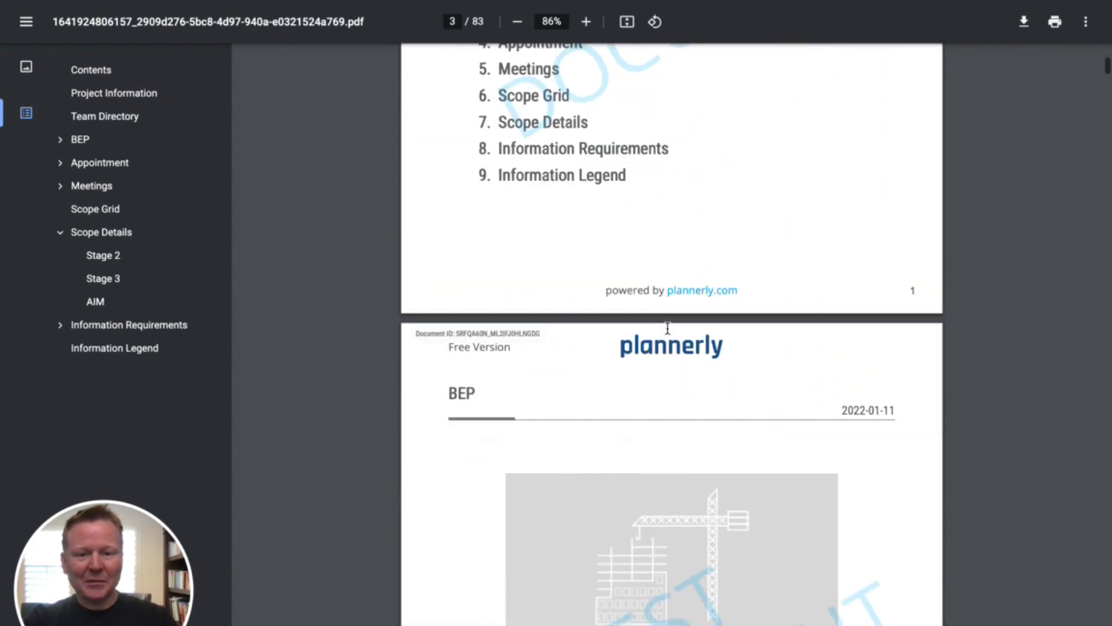
scroll(667, 328, "up", 6)
scroll(667, 328, "up", 2)
scroll(551, 428, "down", 15)
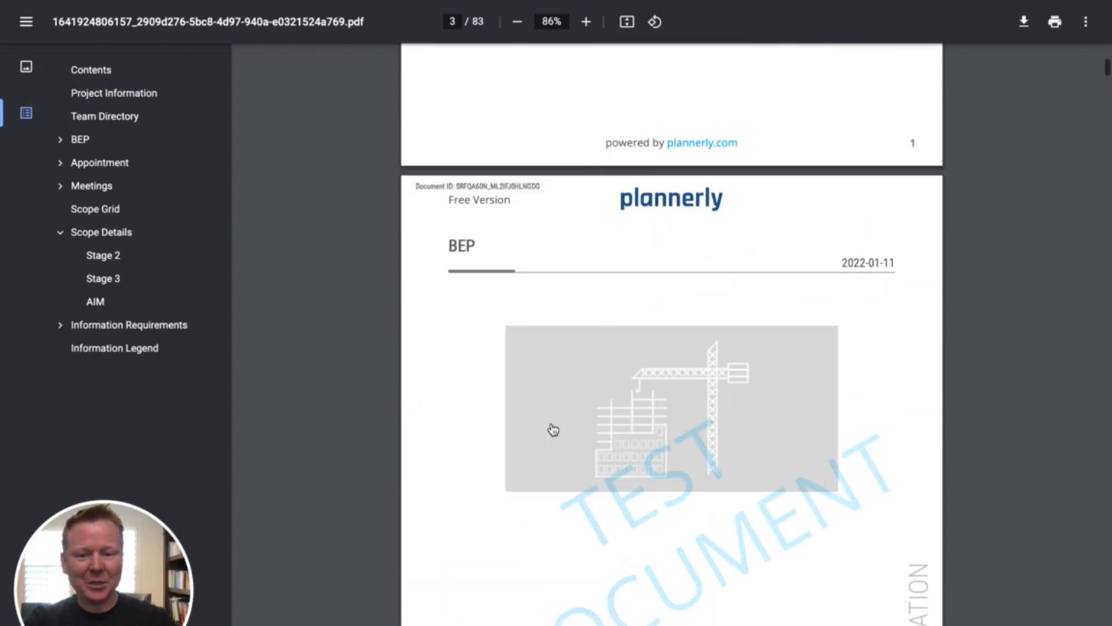
scroll(671, 278, "down", 15)
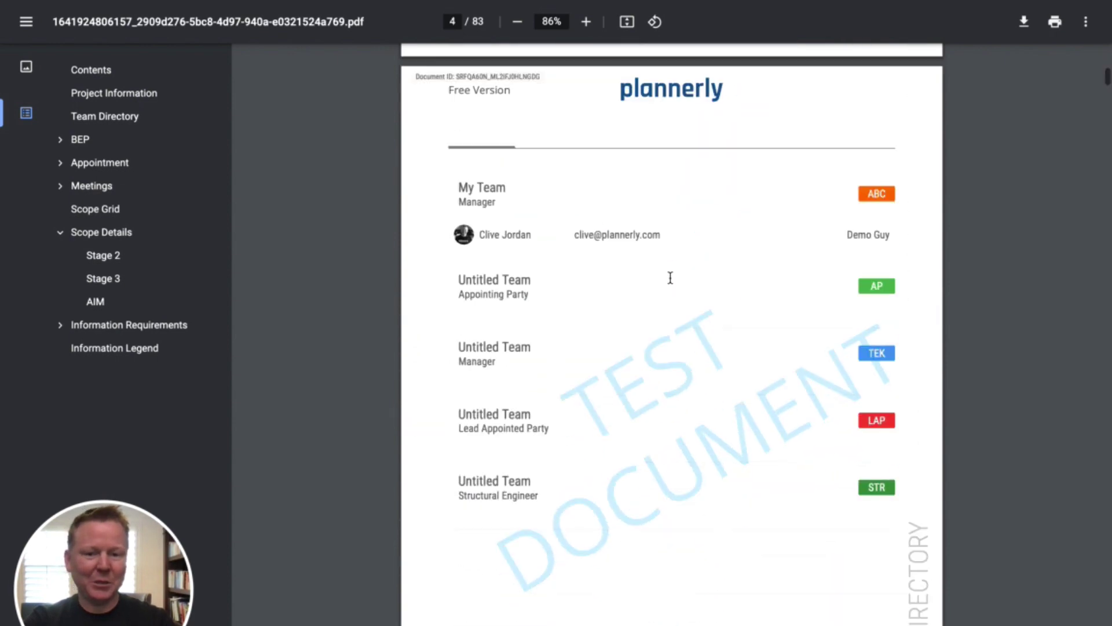
scroll(671, 278, "down", 10)
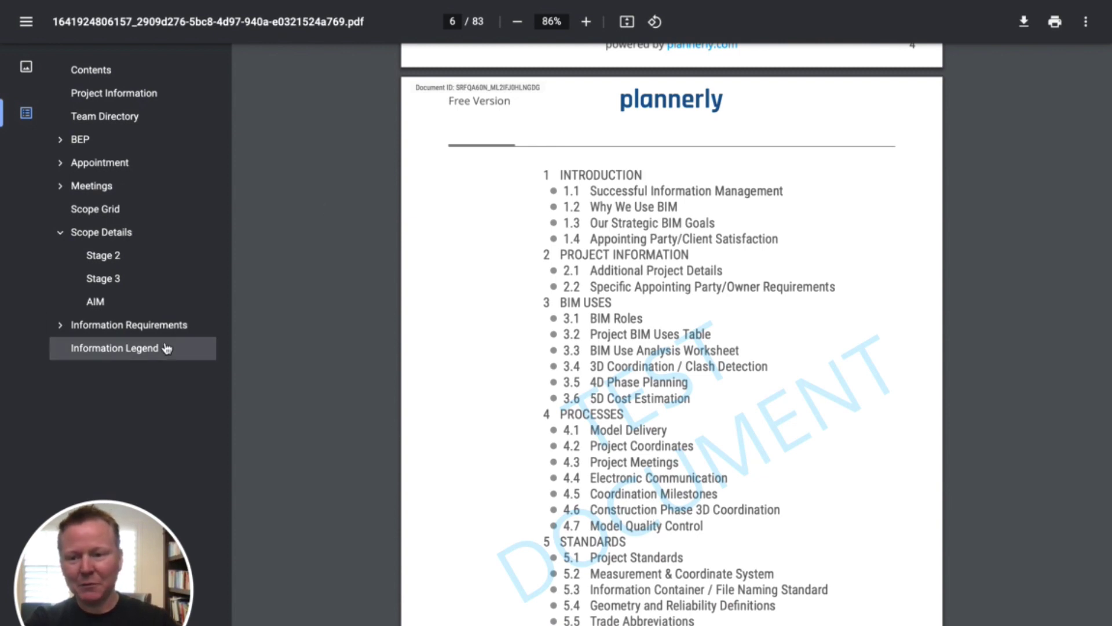
left_click(142, 351)
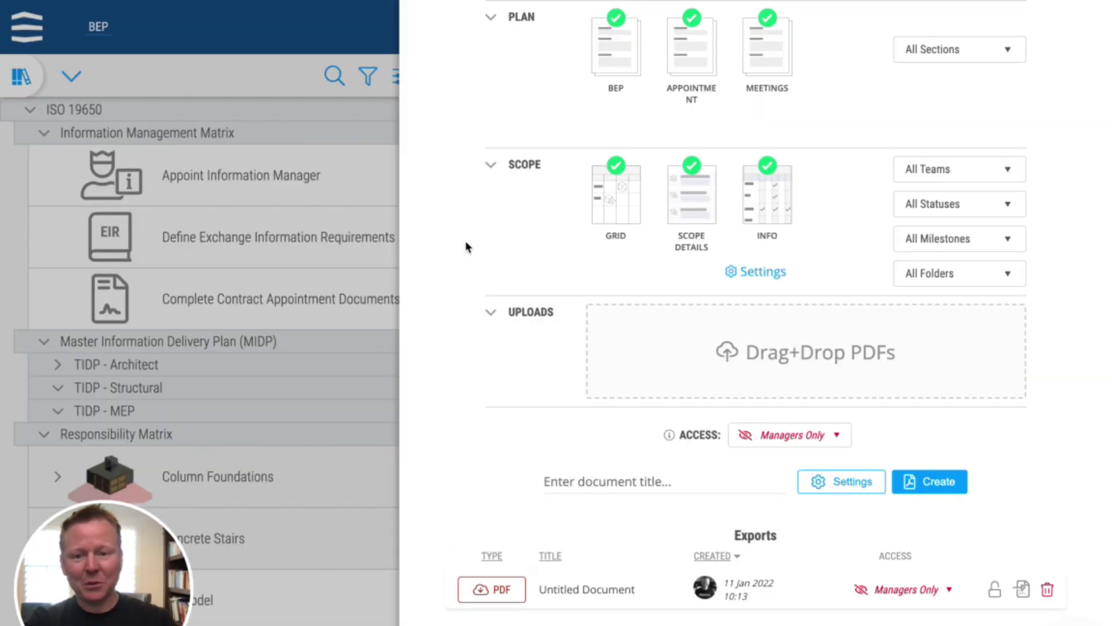
Close the Project Documents panel and go to the Plan to show the BEP outline sections.
left_click(385, 257)
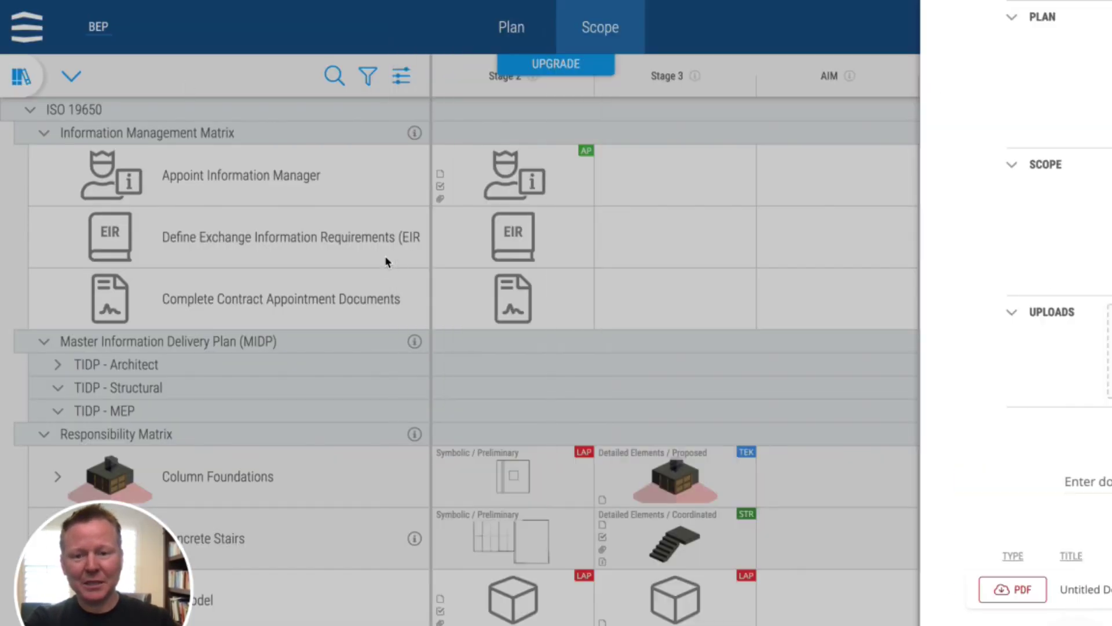
mouse_move(528, 76)
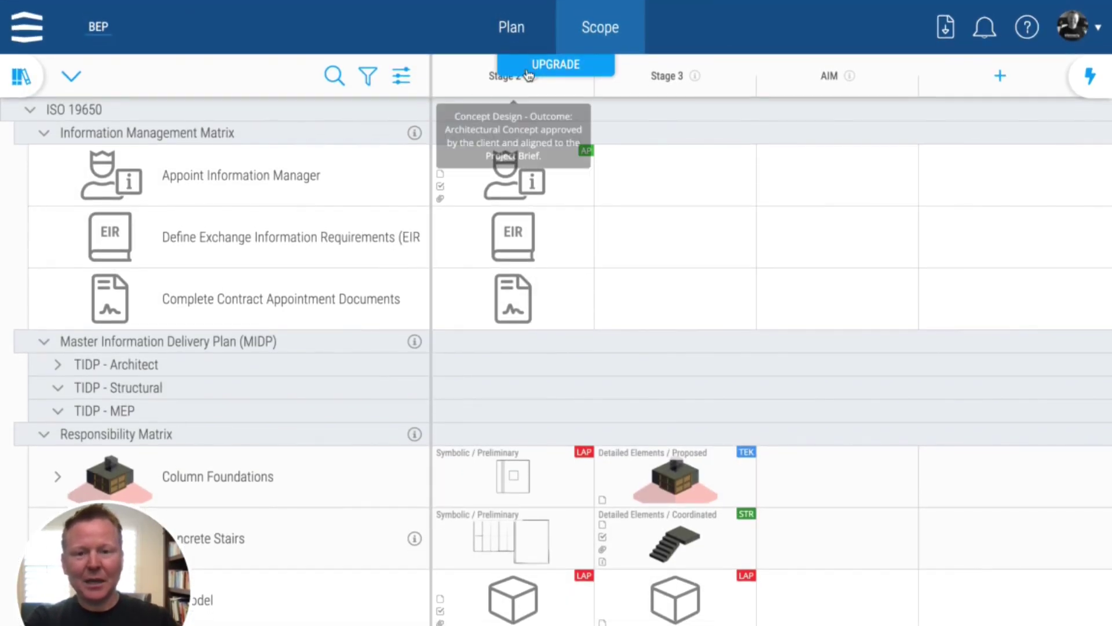
left_click(511, 32)
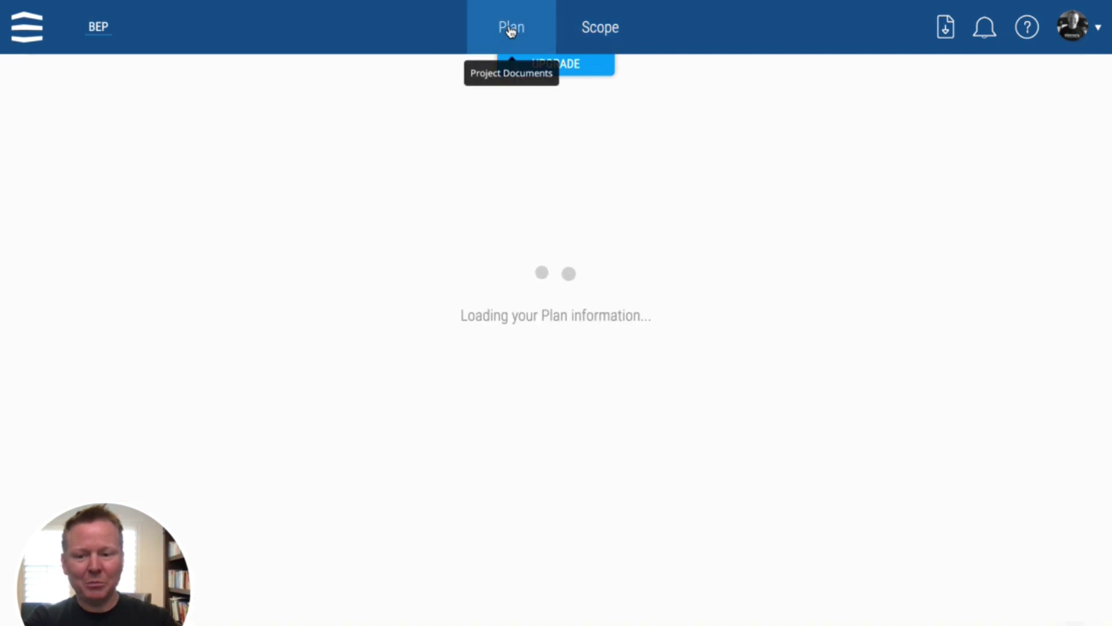
mouse_move(376, 77)
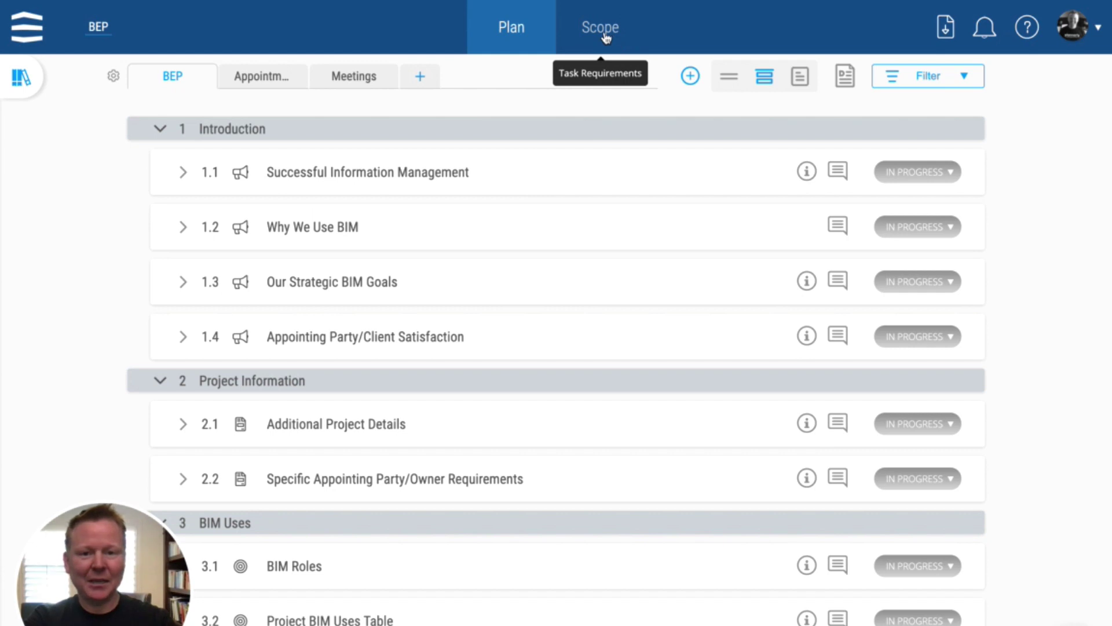
mouse_move(586, 108)
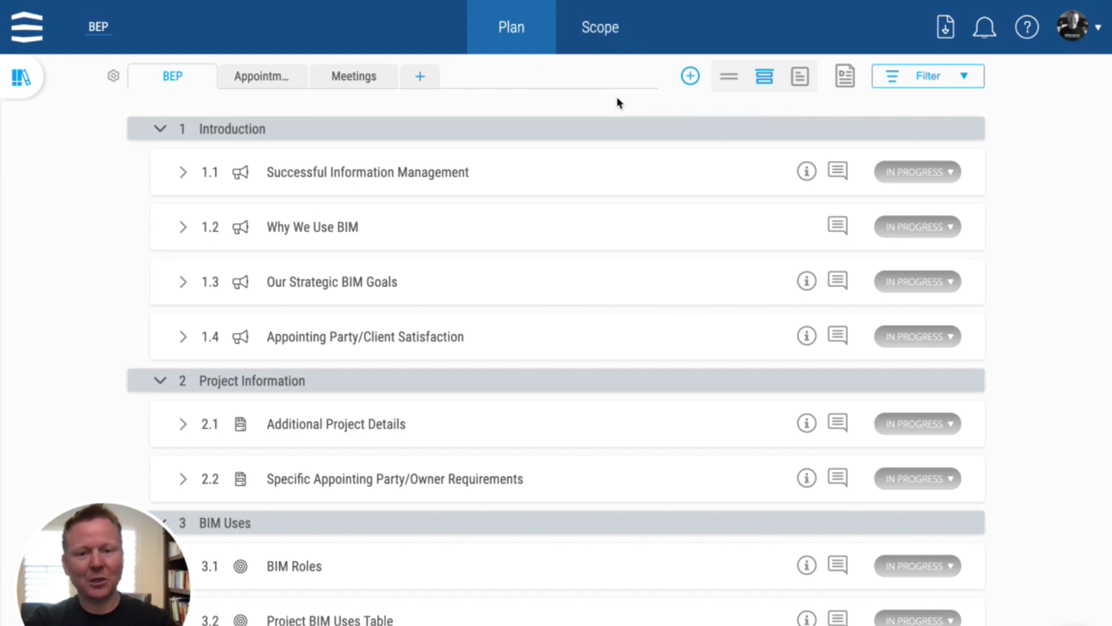